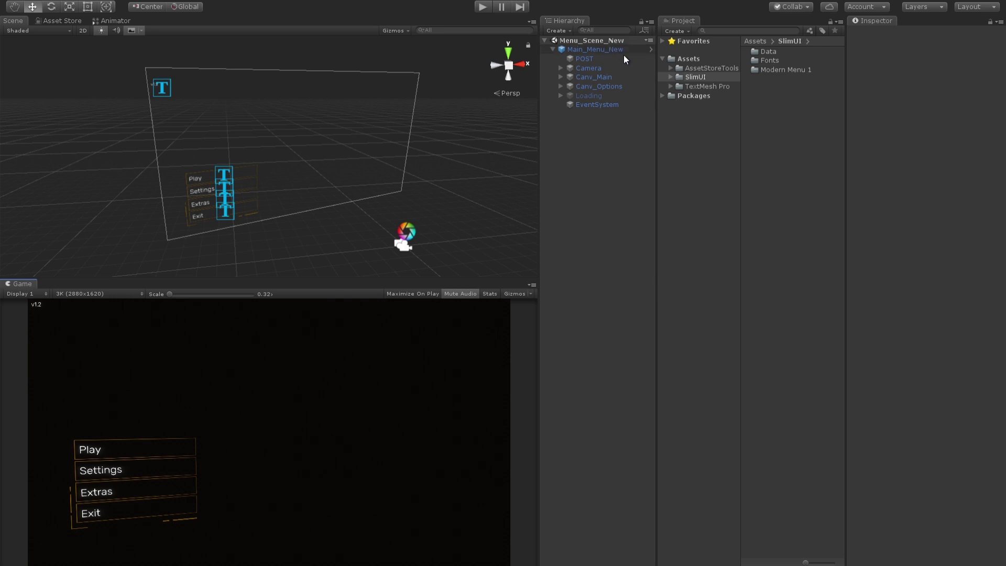
# - Open the SlimUI > Modern Menu 1 > Scenes folder and widen the Project panel so full names show
pyautogui.click(670, 76)
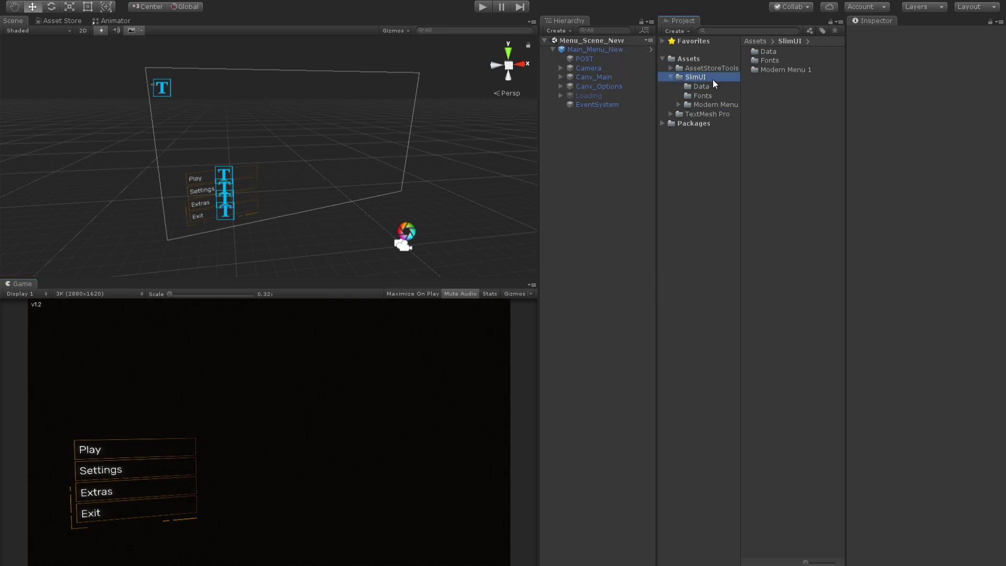
pyautogui.click(678, 104)
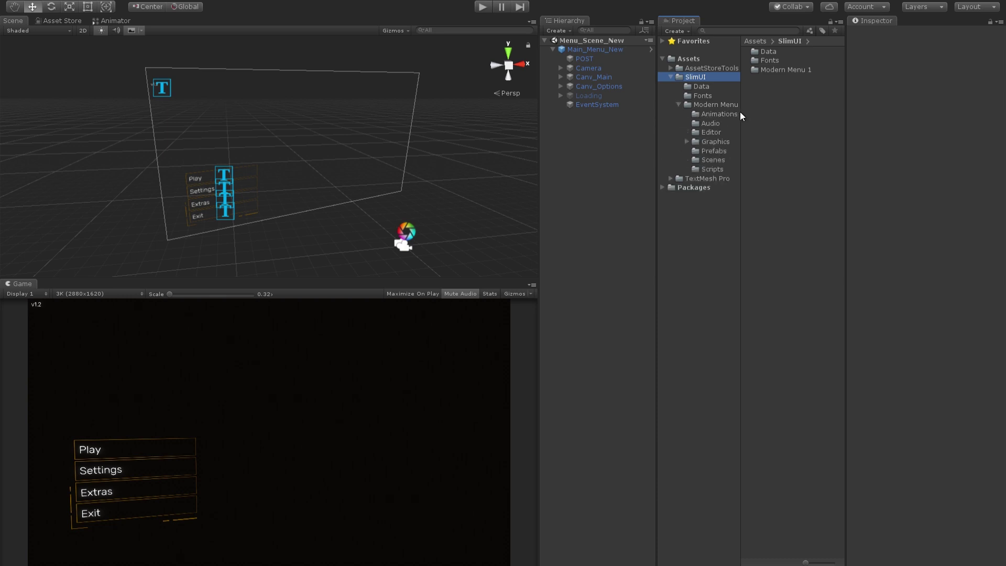
pyautogui.moveTo(741, 110); pyautogui.dragTo(777, 123)
pyautogui.click(735, 162)
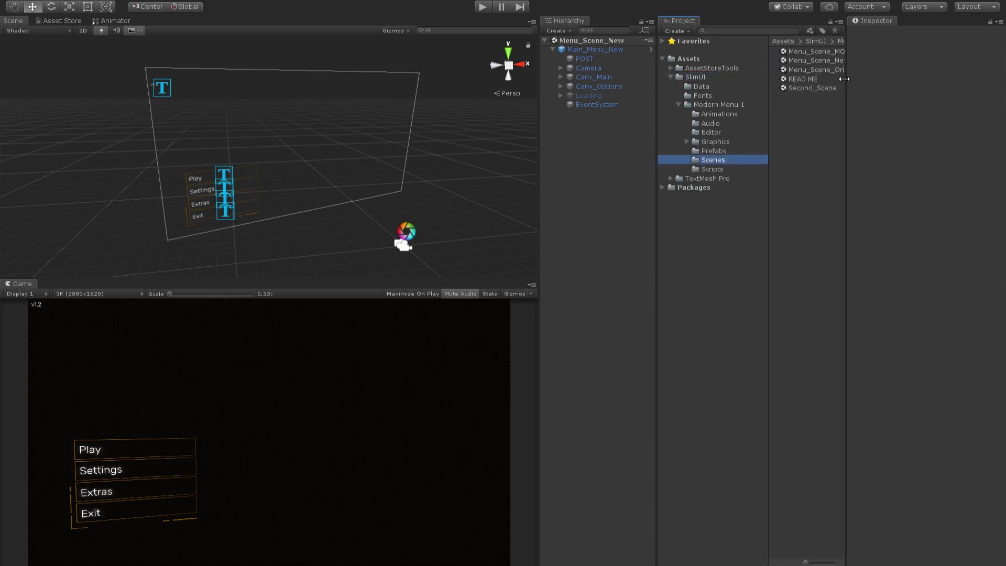
pyautogui.moveTo(657, 124); pyautogui.dragTo(615, 126)
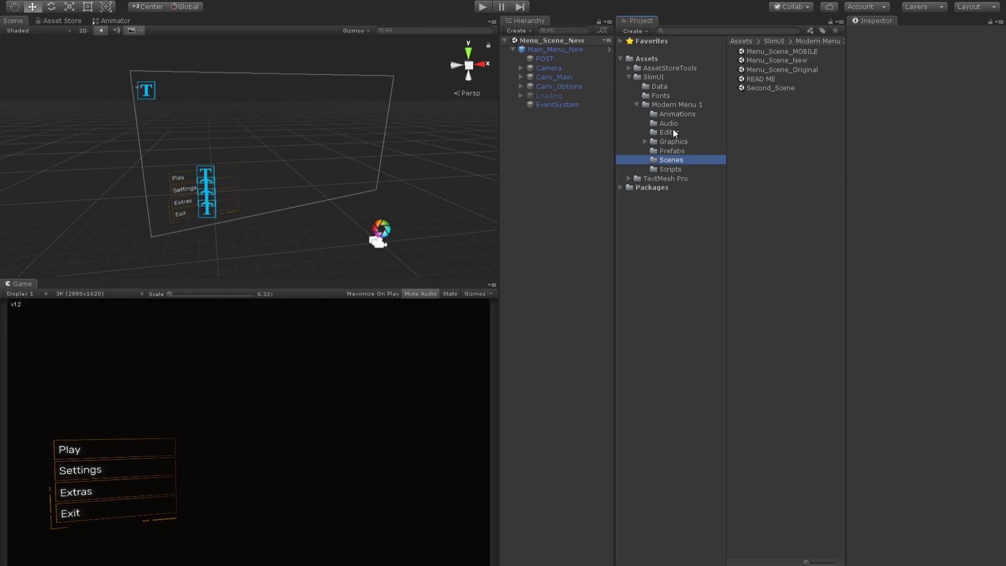
# - Inspect the Menu_Scene_Original, READ ME, Second_Scene and Menu_Scene_New assets, then enable Maximize On Play
pyautogui.click(793, 70)
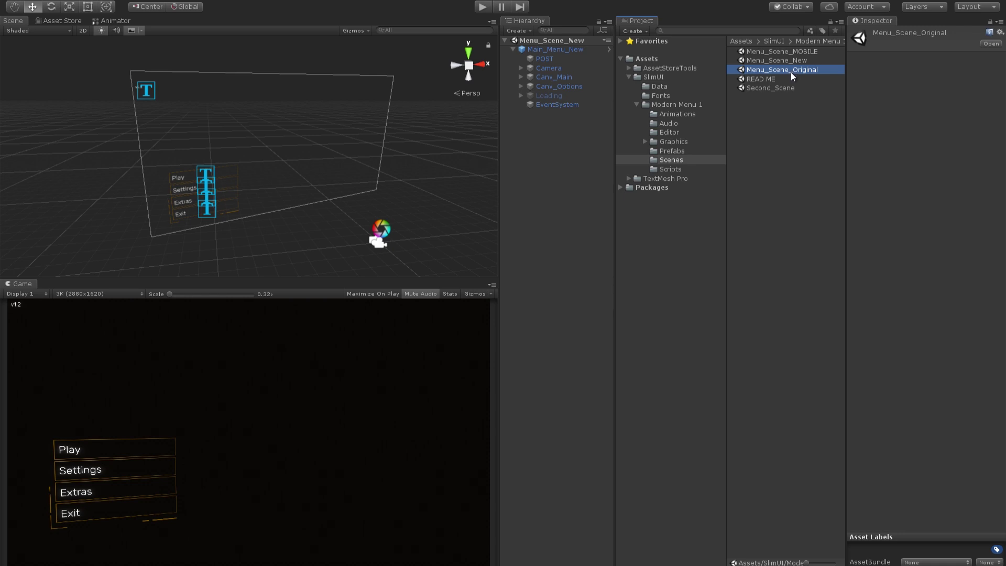
pyautogui.click(795, 77)
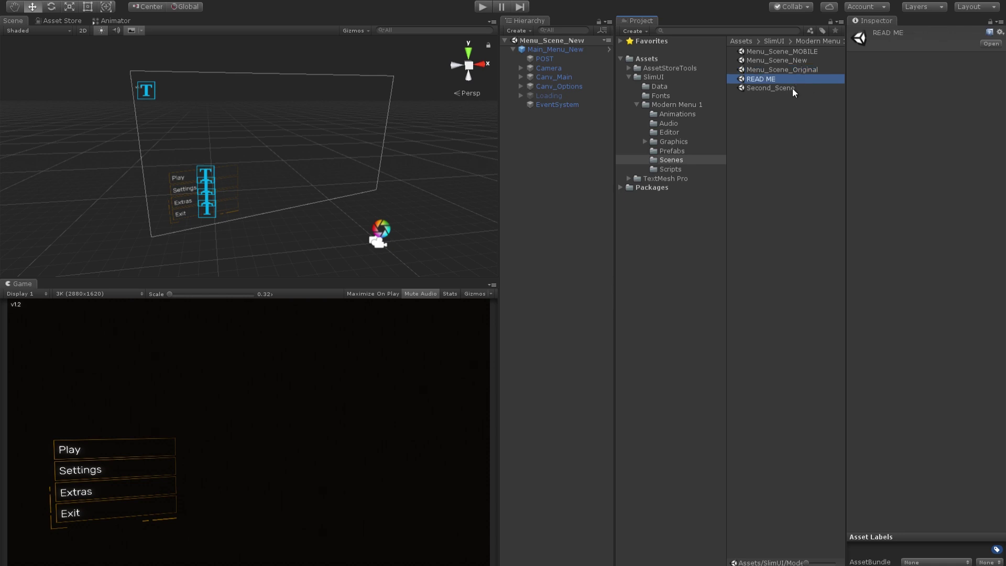
pyautogui.click(792, 88)
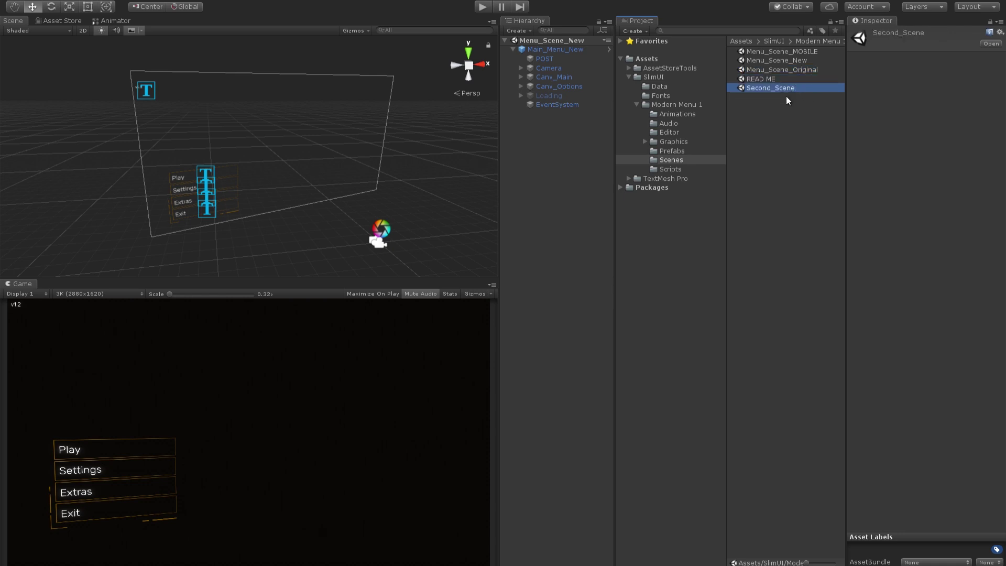
pyautogui.click(768, 117)
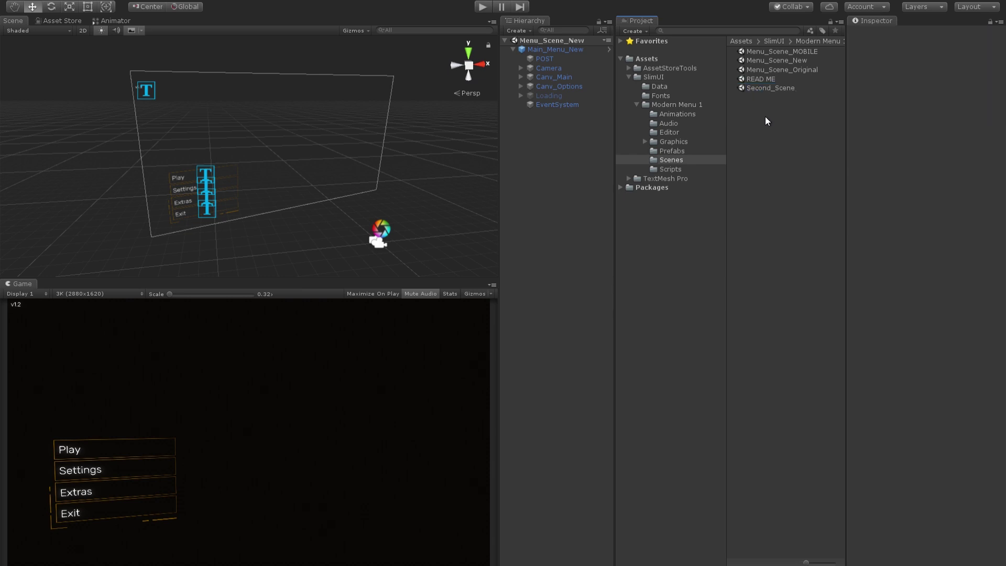
pyautogui.click(791, 58)
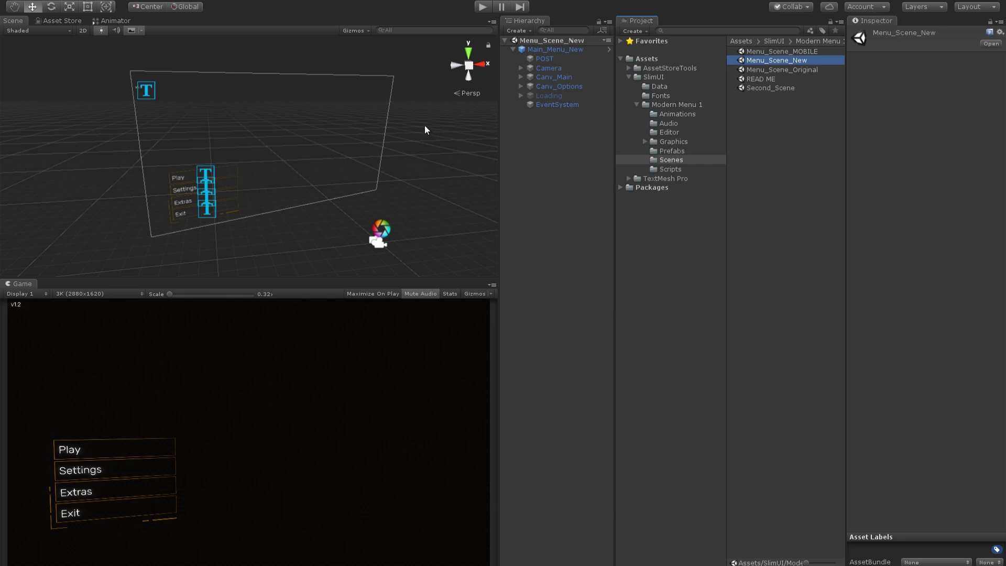
pyautogui.click(429, 229)
pyautogui.click(383, 293)
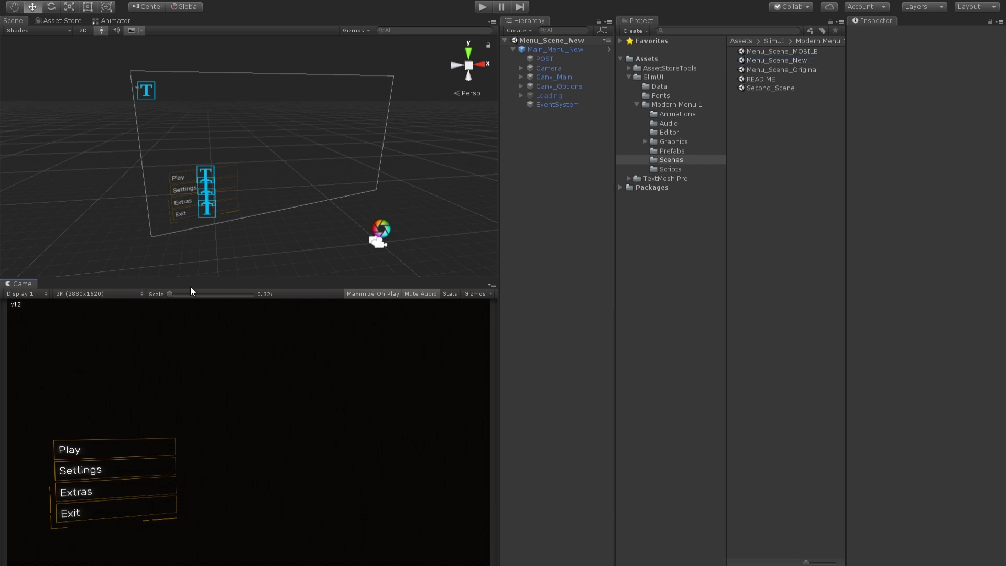
# - Run the scene, decline the Exit prompt, try the Play submenu, then show the Extras panel
pyautogui.click(483, 7)
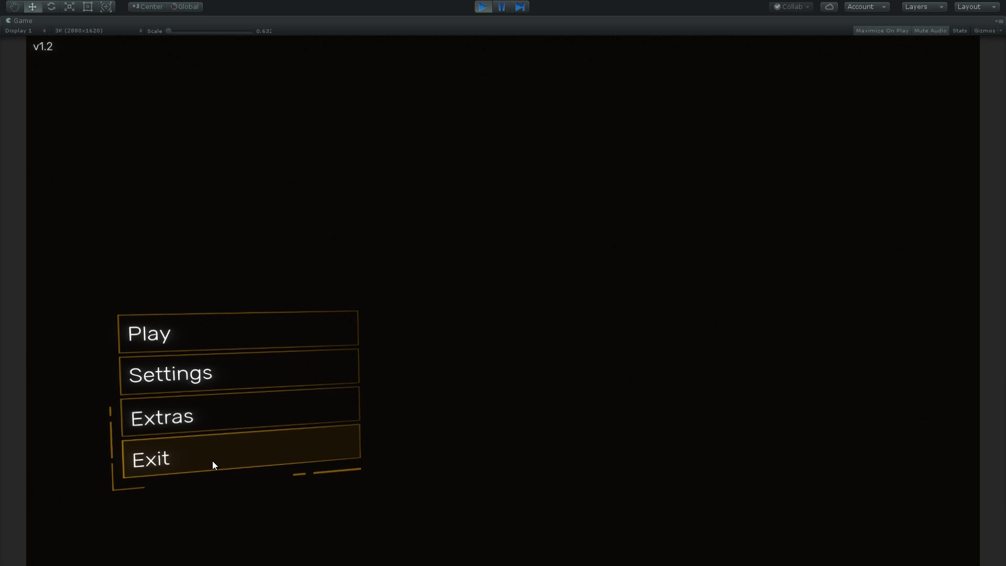
pyautogui.click(227, 454)
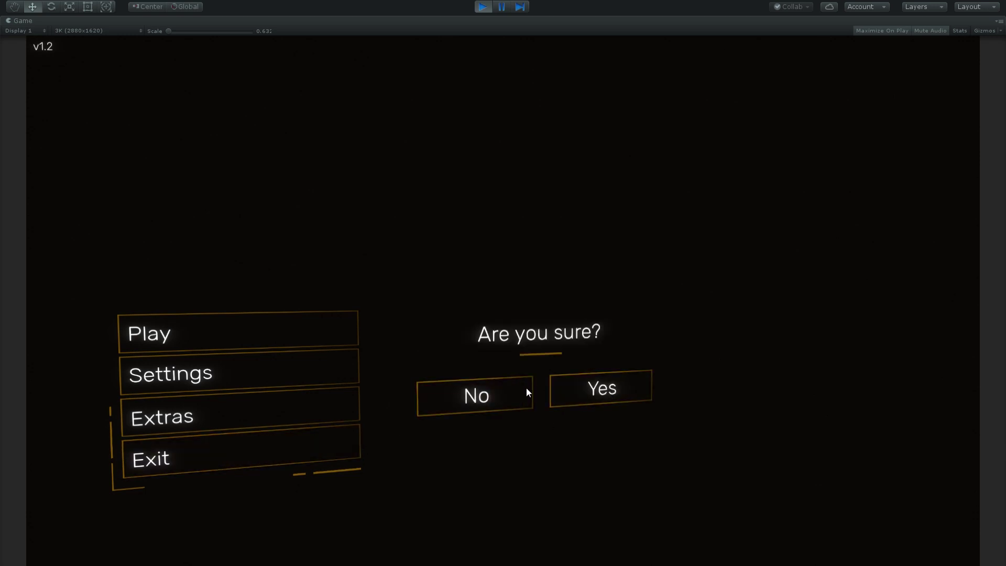
pyautogui.click(447, 408)
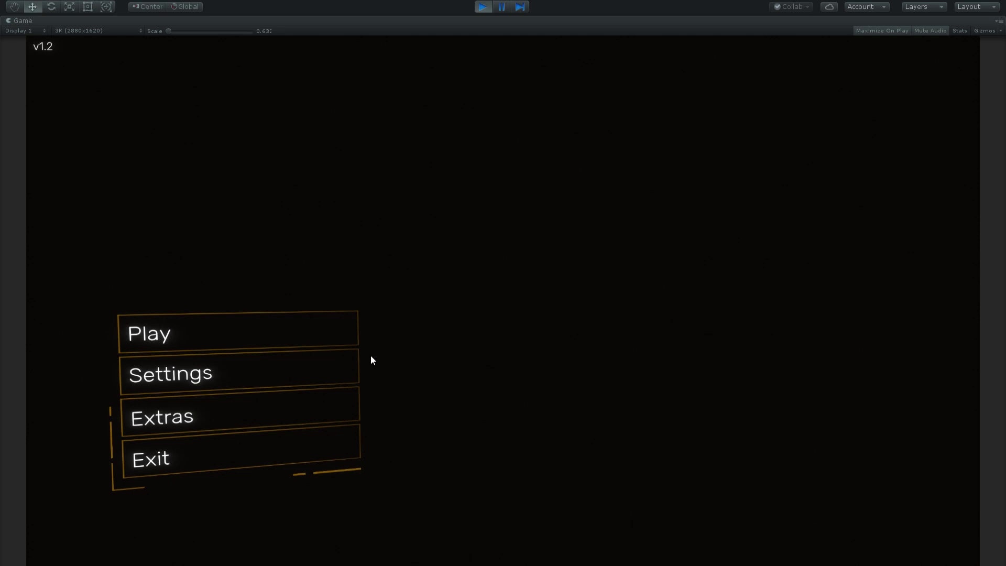
pyautogui.click(237, 335)
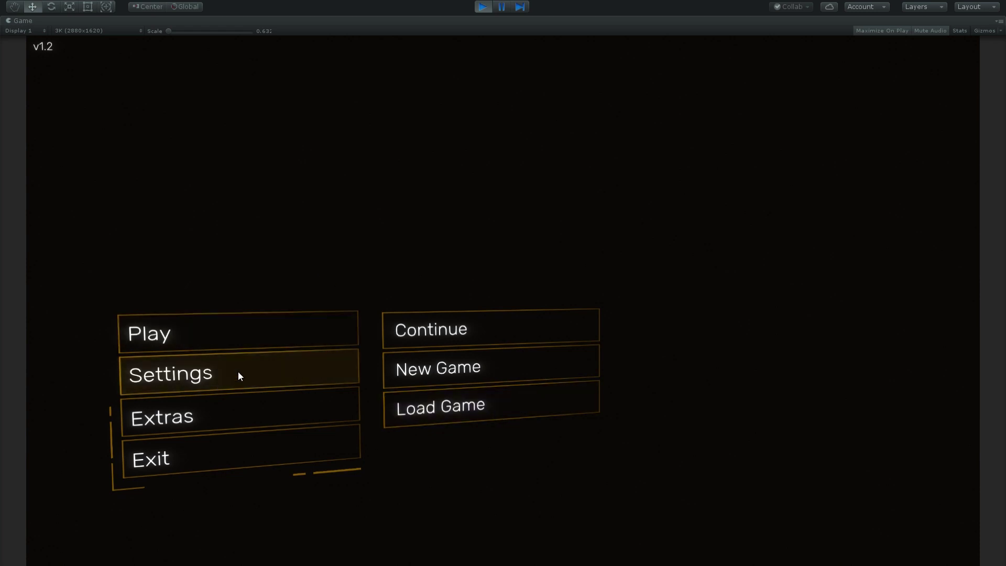
pyautogui.click(233, 416)
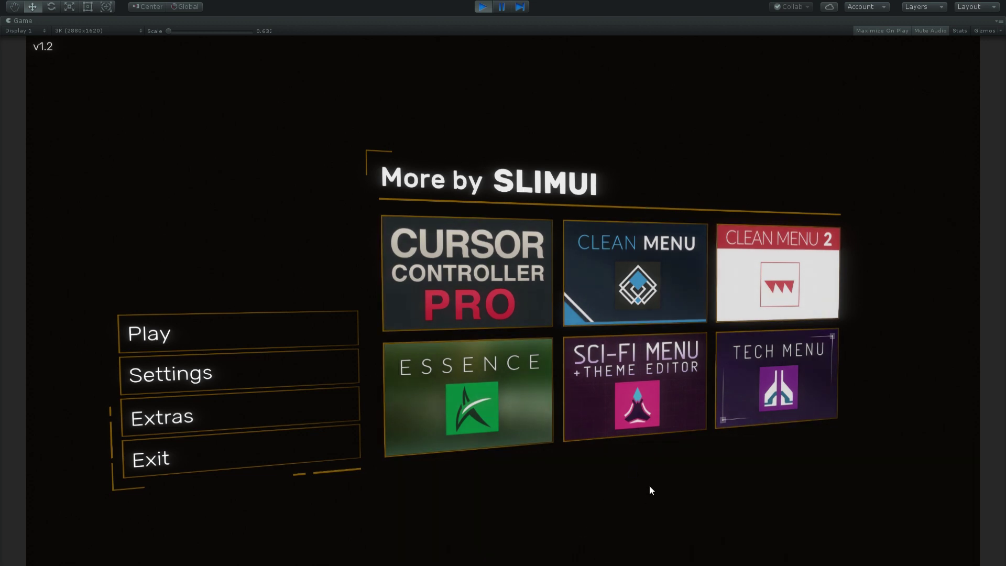
# - View Settings > Key Bindings, cancel rebinding strafe right, and return to the main menu
pyautogui.click(262, 371)
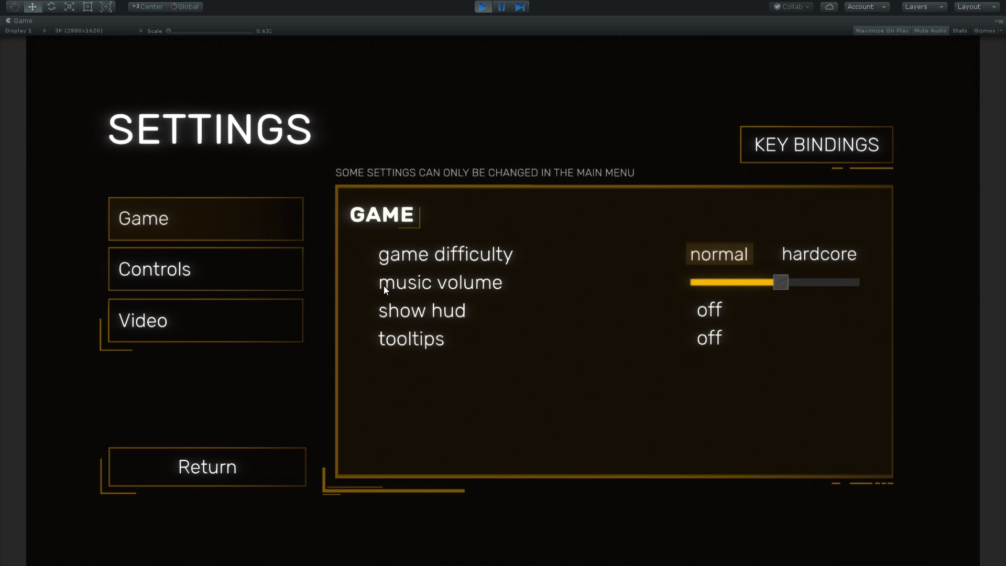
pyautogui.click(803, 153)
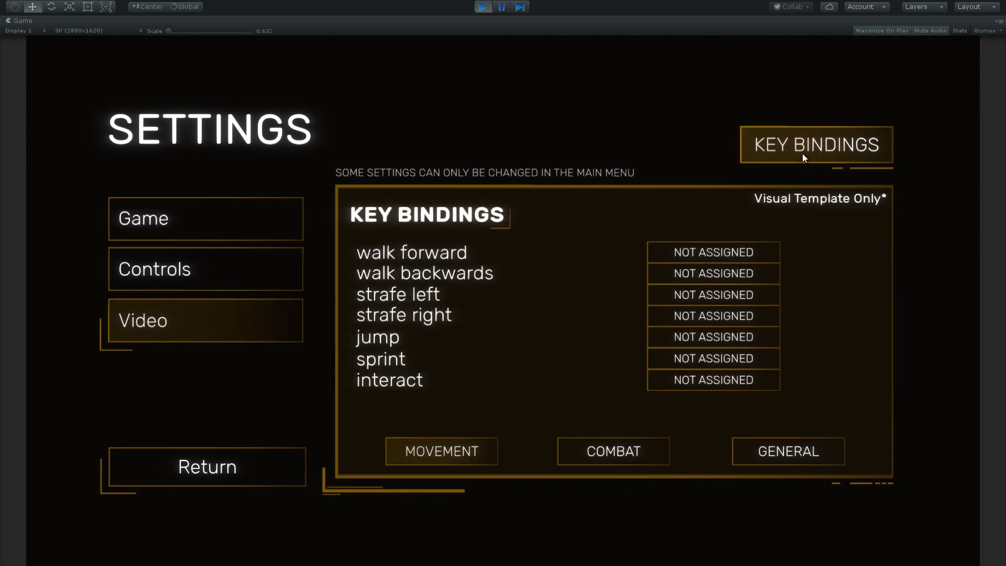
pyautogui.click(693, 315)
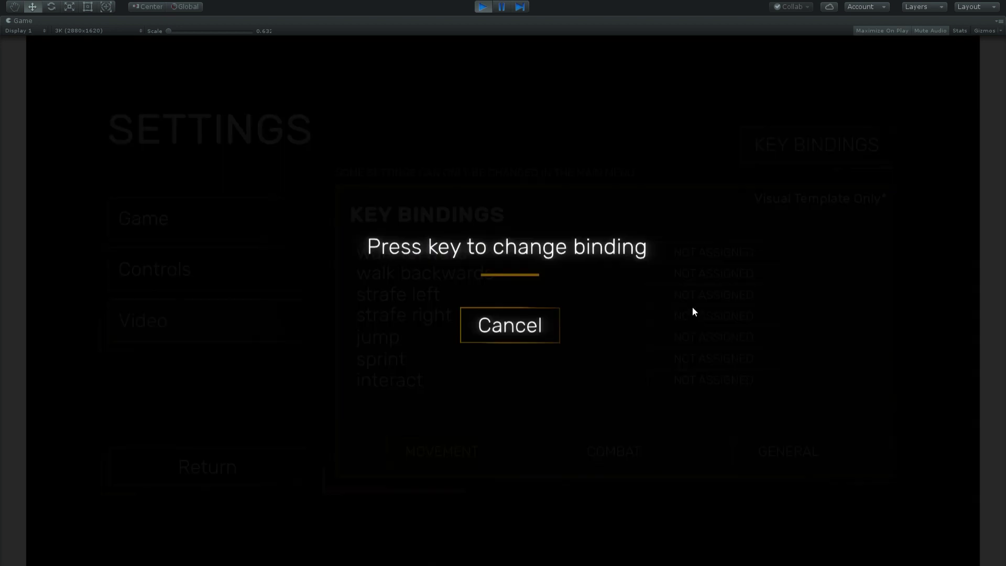
pyautogui.click(518, 332)
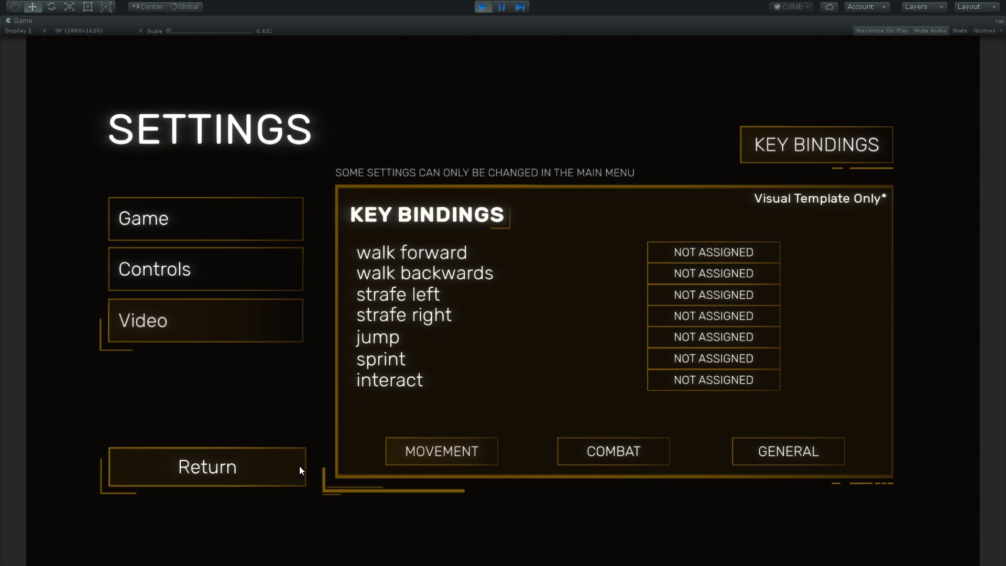
pyautogui.click(264, 463)
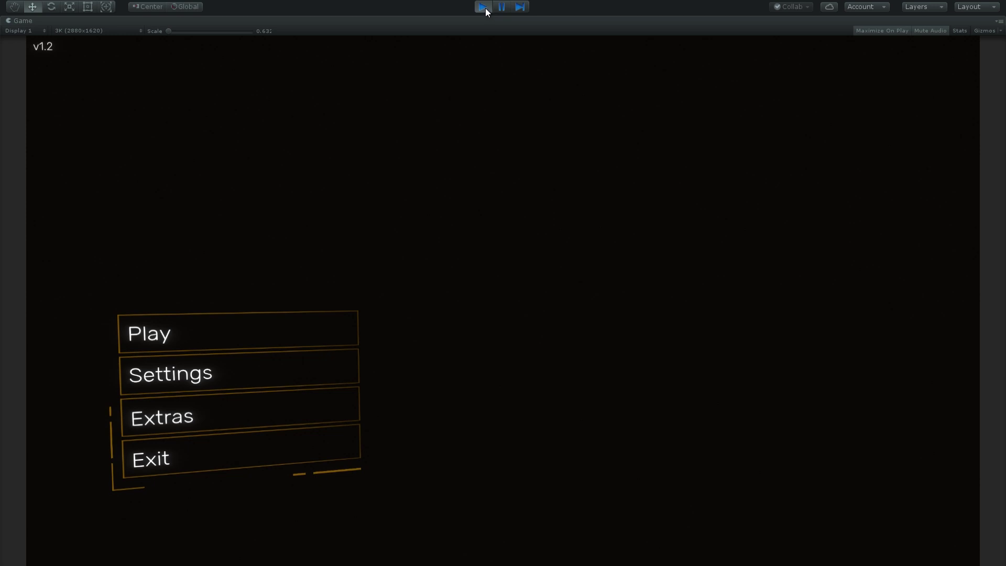
# - Stop play mode and select the SlimUI Data folder's Theme Editor, widening the Inspector
pyautogui.click(483, 6)
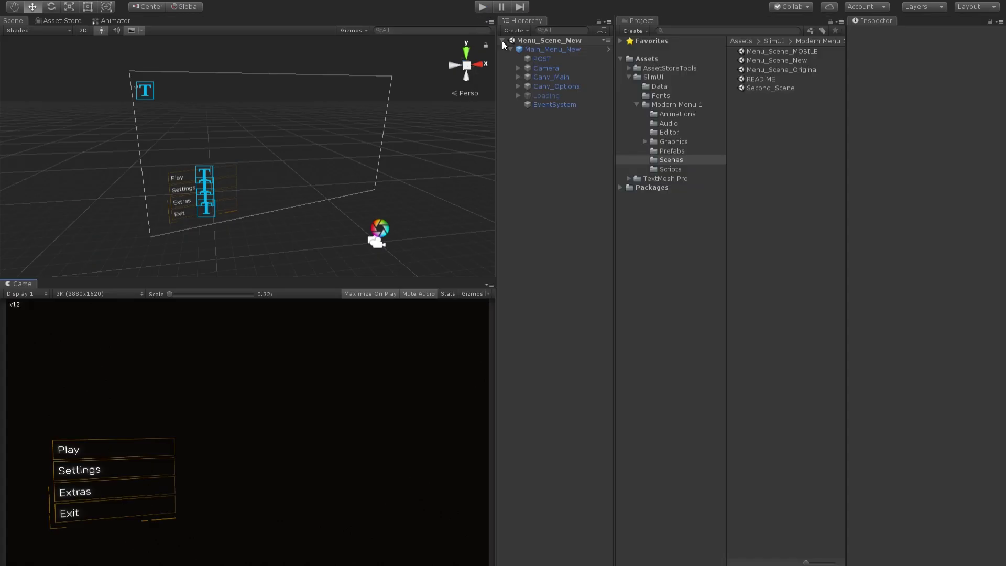
pyautogui.click(676, 86)
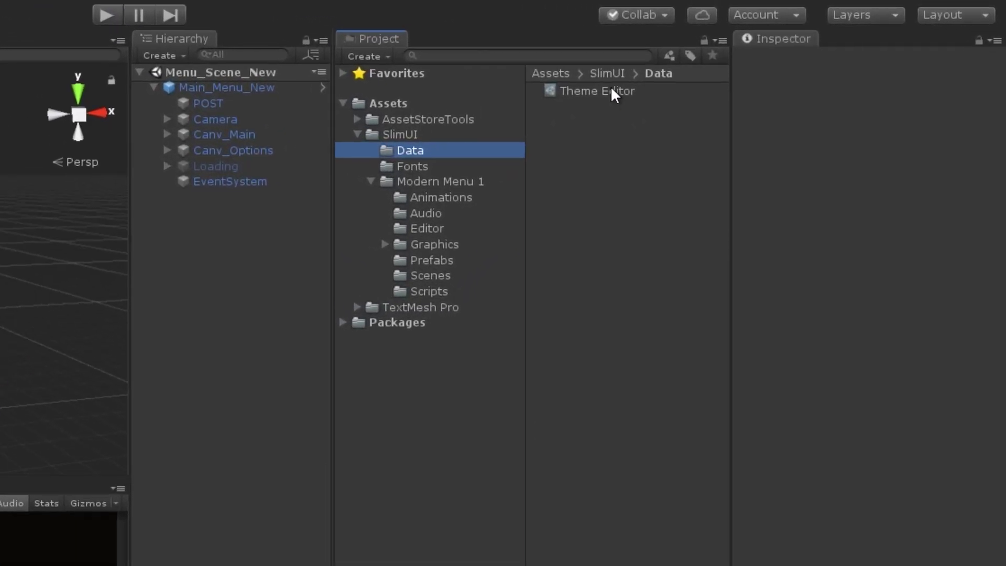
pyautogui.click(611, 89)
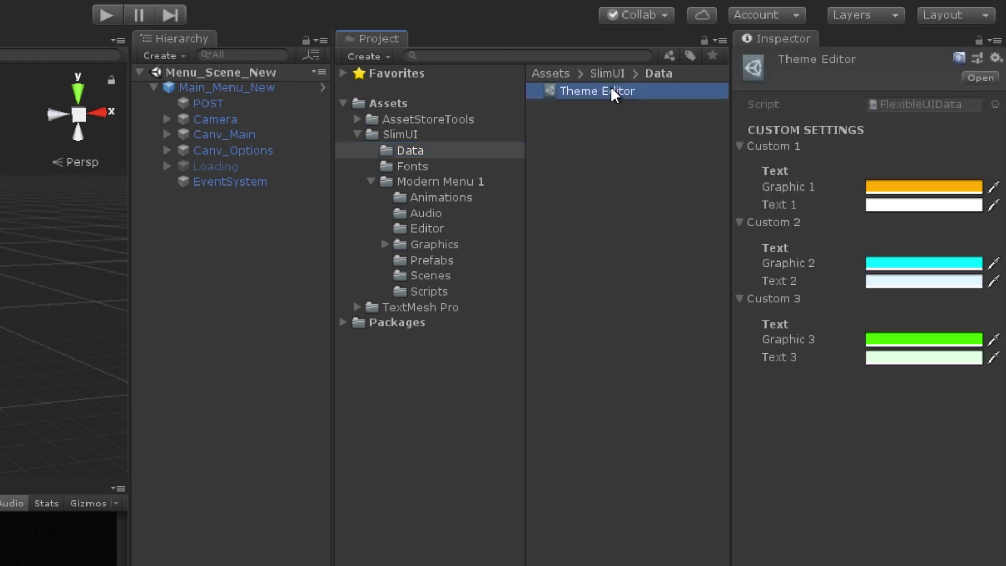
pyautogui.moveTo(727, 130); pyautogui.dragTo(682, 160)
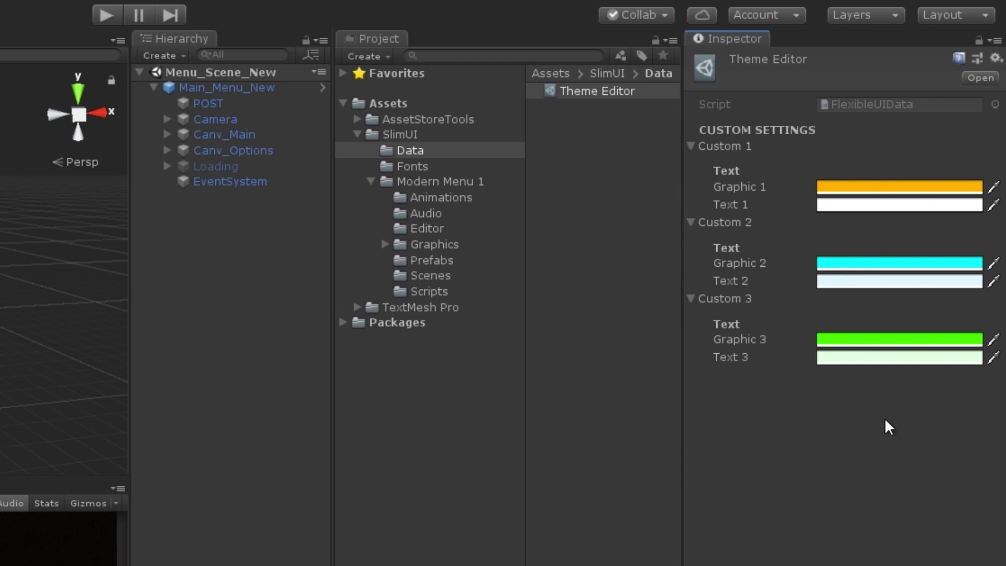
# - Select the Camera and scroll its Inspector down to the Main Menu New script
pyautogui.click(215, 85)
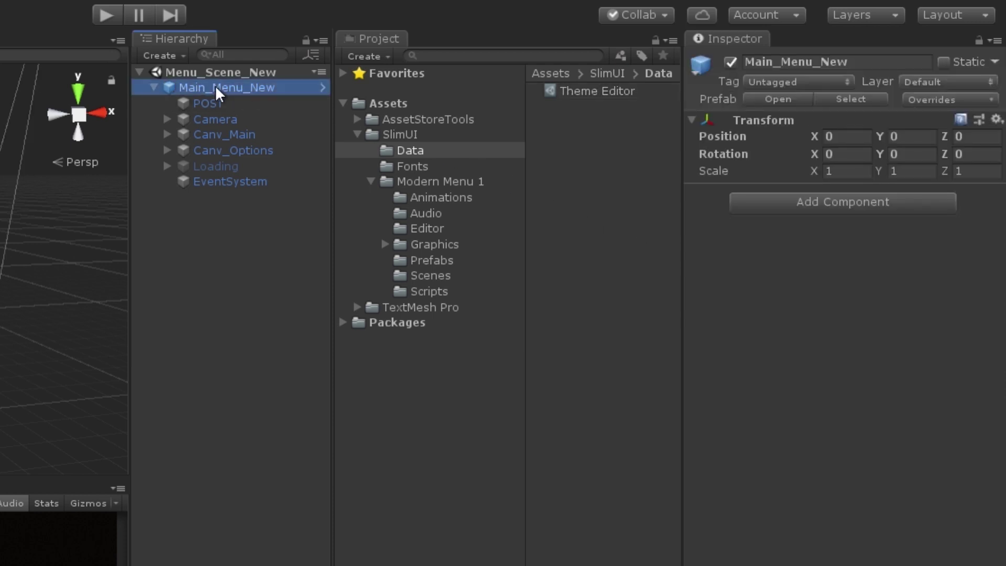
pyautogui.click(181, 118)
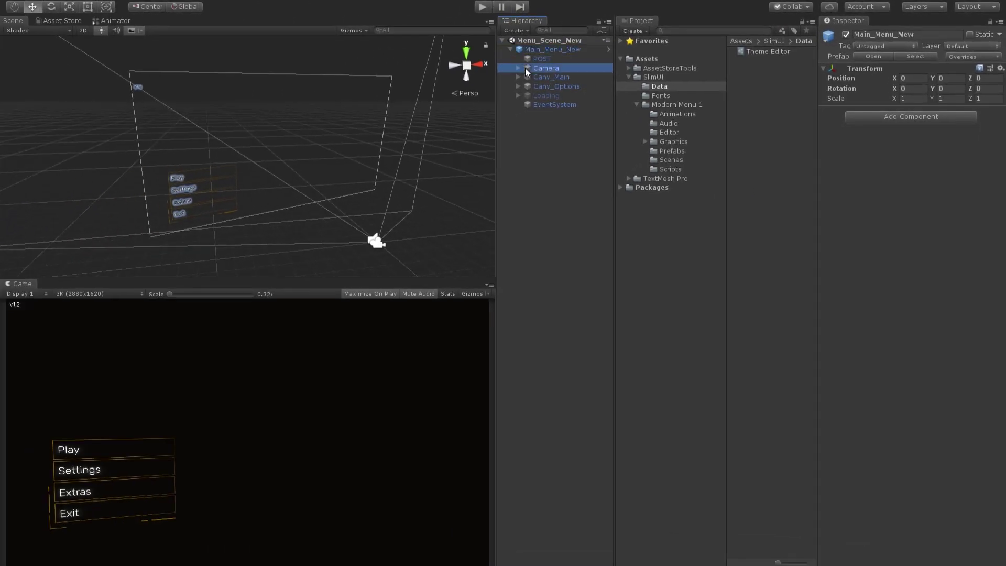
pyautogui.click(518, 68)
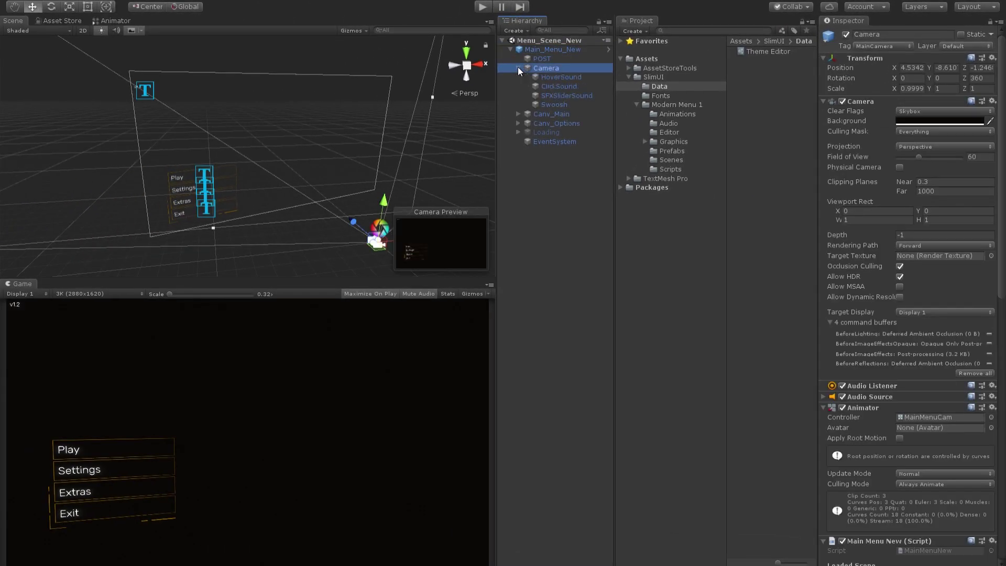
pyautogui.click(518, 68)
pyautogui.scroll(-8, 973, 222)
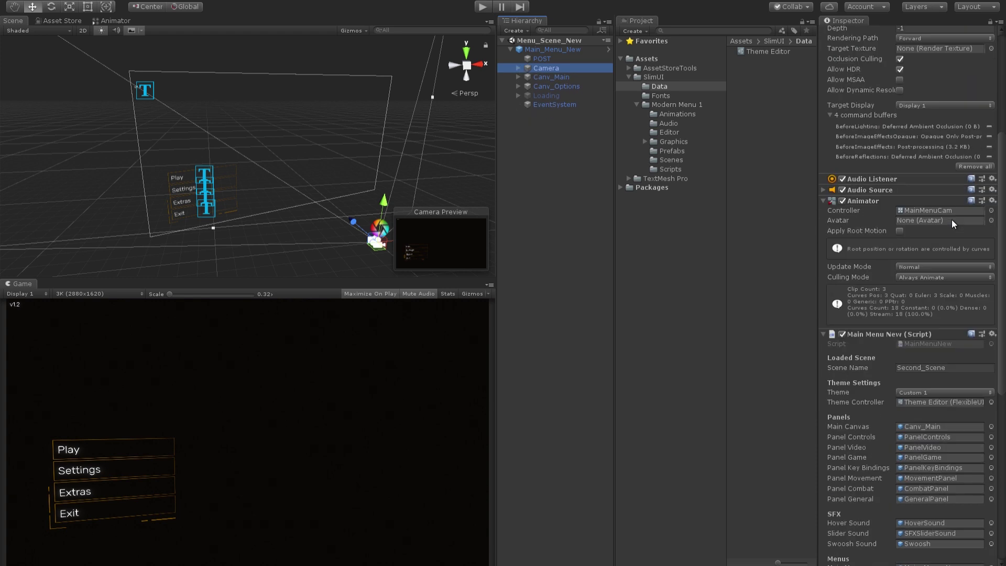
pyautogui.click(886, 201)
pyautogui.scroll(-3, 937, 207)
pyautogui.scroll(-5, 1002, 208)
pyautogui.scroll(-1, 1003, 242)
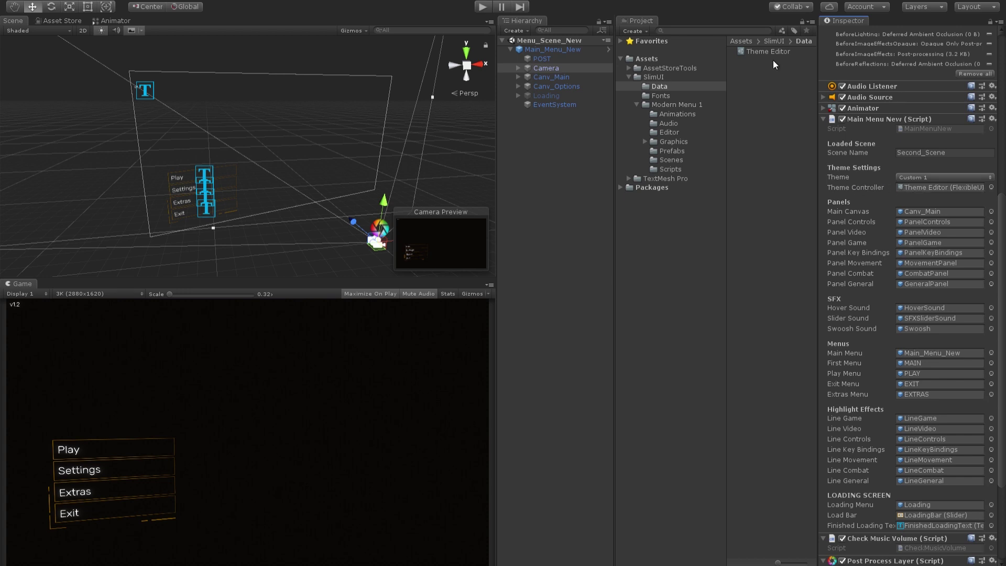
# - Set the menu Theme to Custom 2 and turn off Maximize On Play
pyautogui.click(934, 178)
pyautogui.click(939, 201)
pyautogui.click(385, 292)
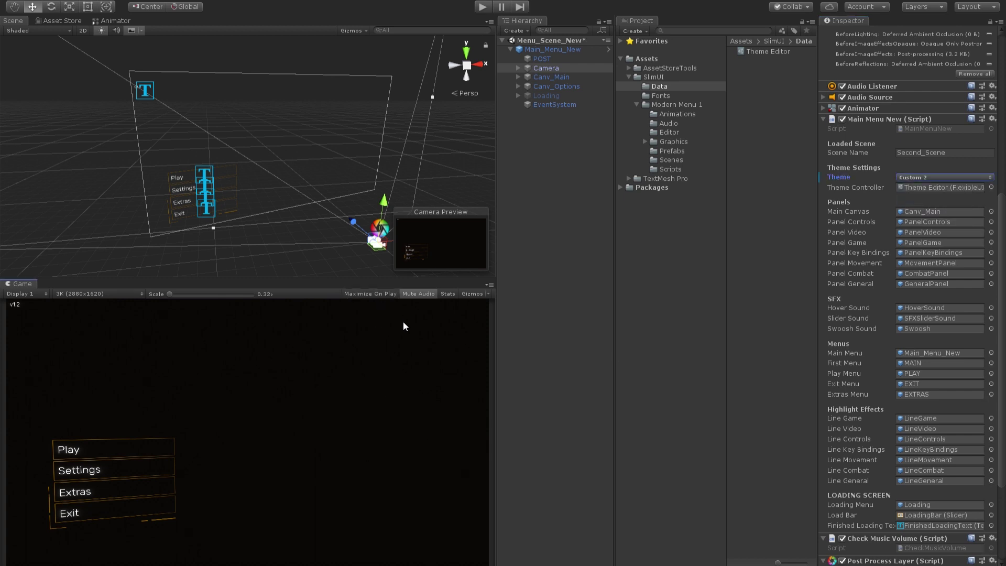
# - Run the scene and show the Settings > Controls panel in the Game view
pyautogui.click(483, 7)
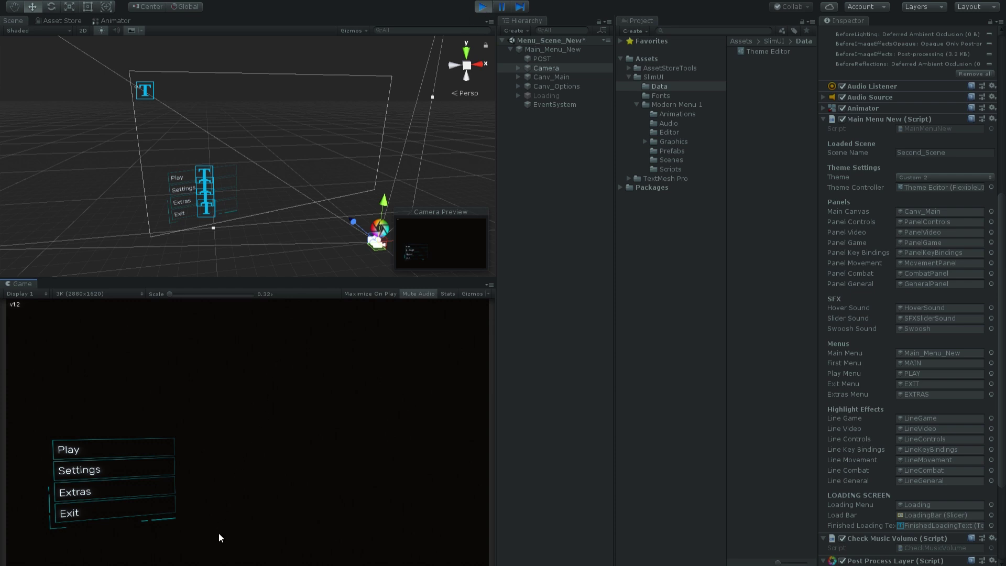
pyautogui.click(125, 469)
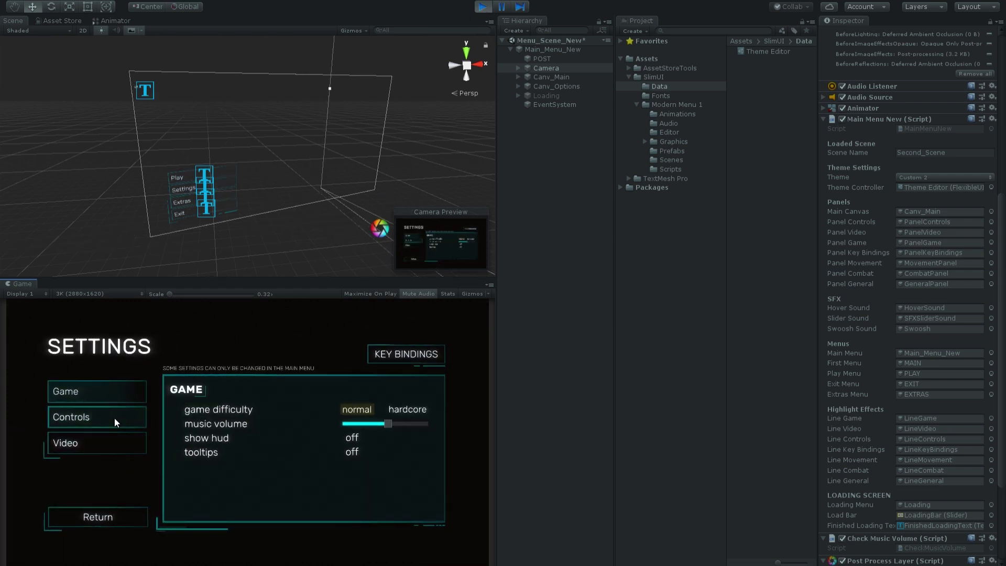
pyautogui.click(115, 417)
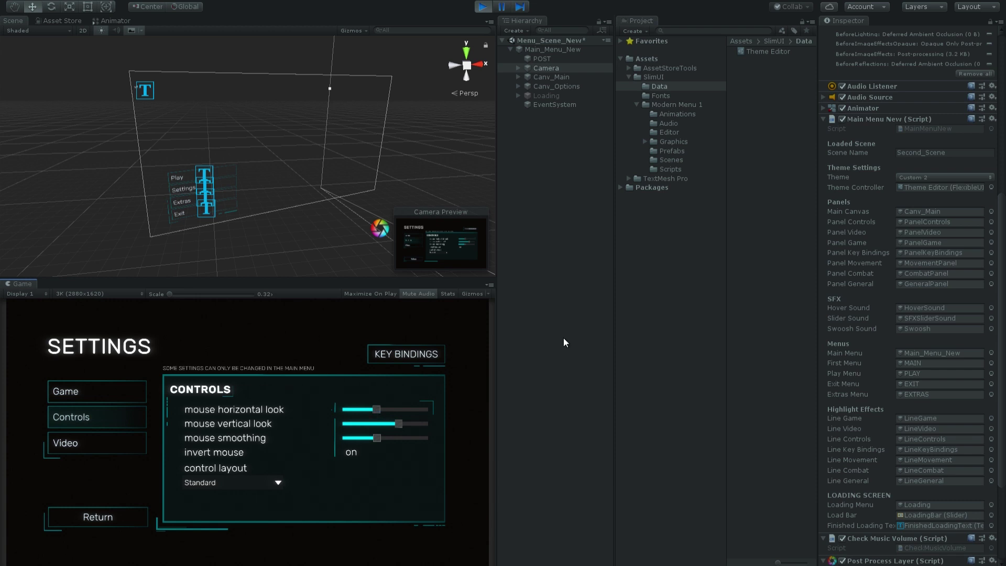
# - Try out colours for Custom 2's Graphic 2 and Text 2 in the Theme Editor colour picker
pyautogui.click(769, 52)
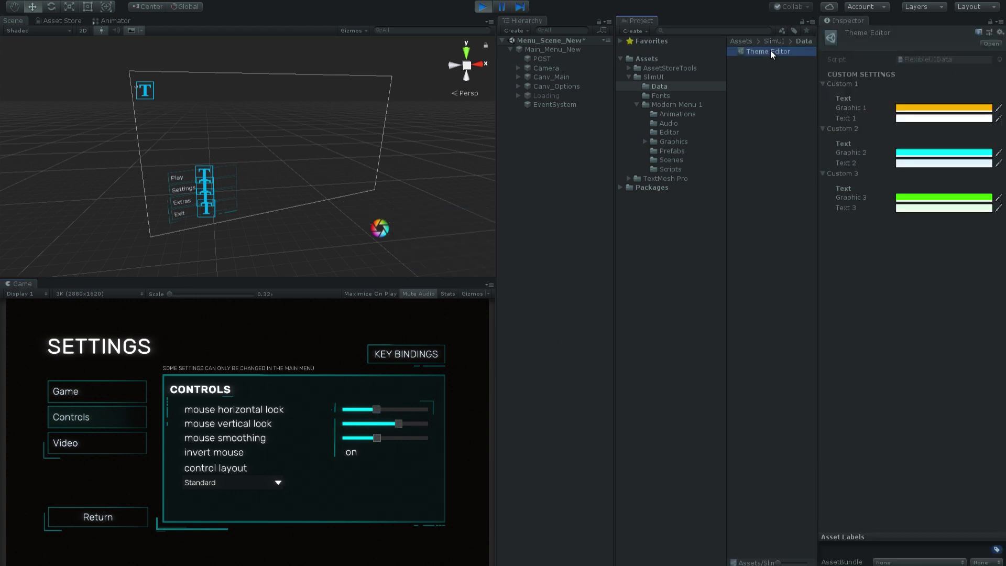
pyautogui.click(897, 153)
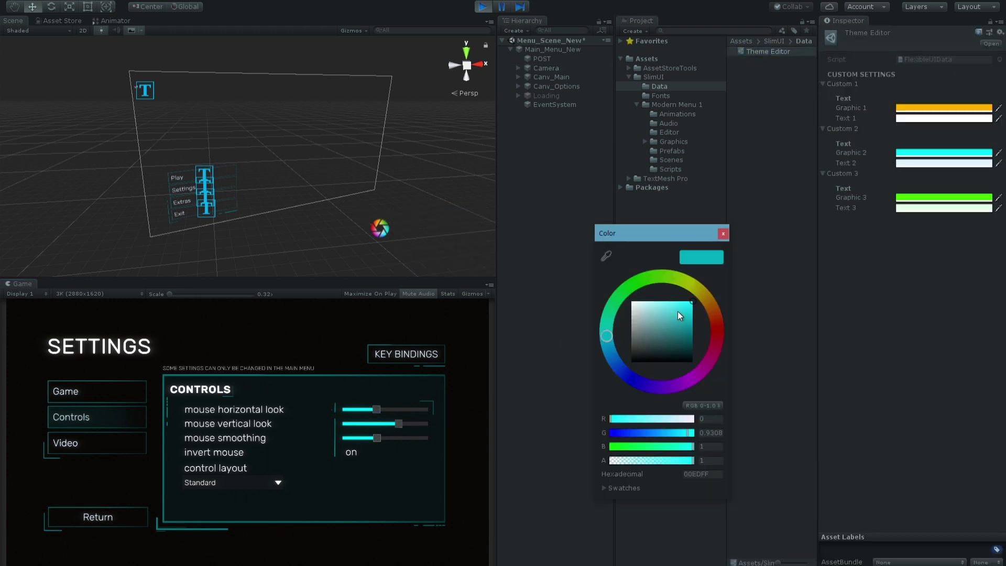
pyautogui.moveTo(678, 311); pyautogui.dragTo(724, 284)
pyautogui.moveTo(605, 330); pyautogui.dragTo(734, 351)
pyautogui.click(680, 324)
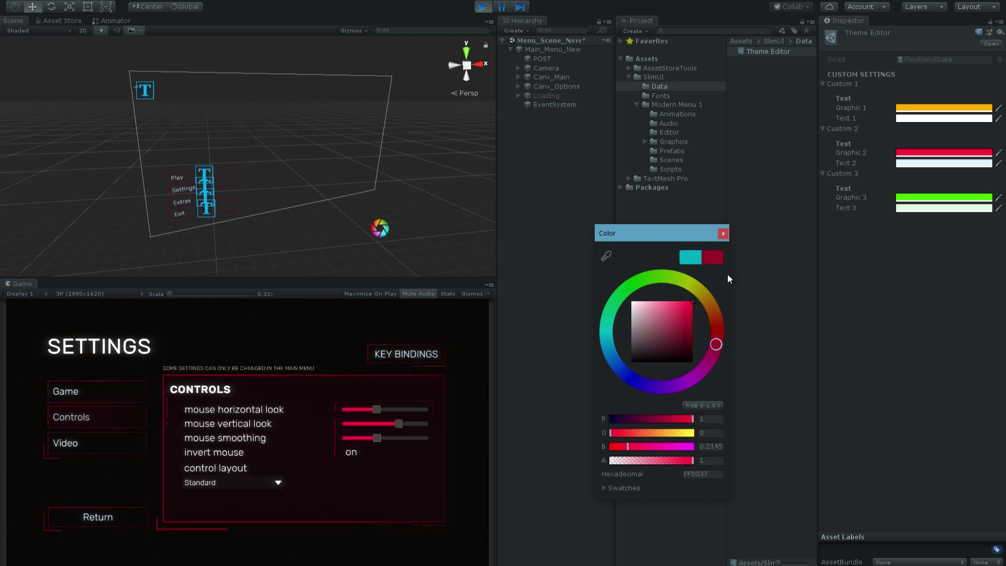
pyautogui.click(926, 164)
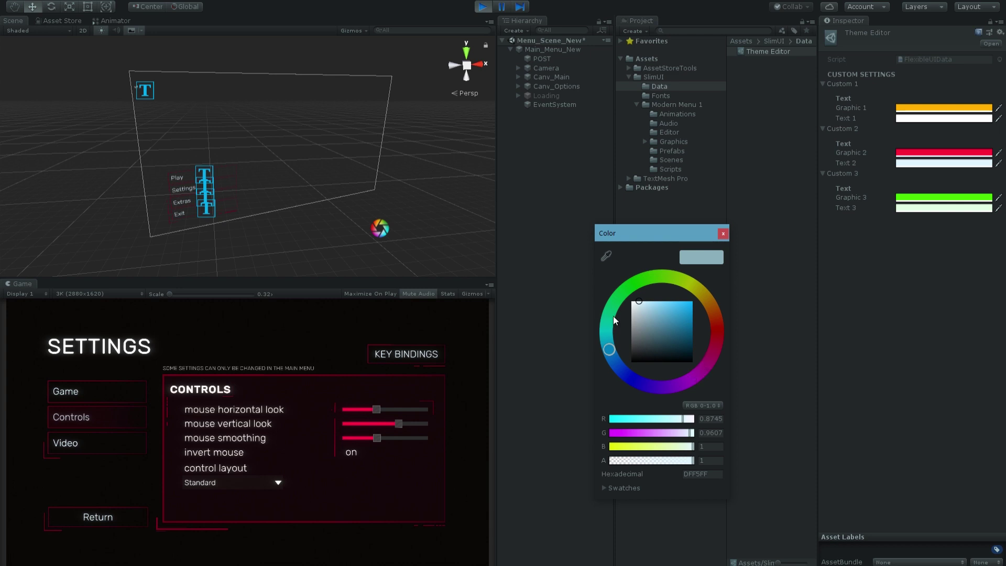
pyautogui.moveTo(630, 317); pyautogui.dragTo(728, 284)
pyautogui.moveTo(604, 335); pyautogui.dragTo(637, 282)
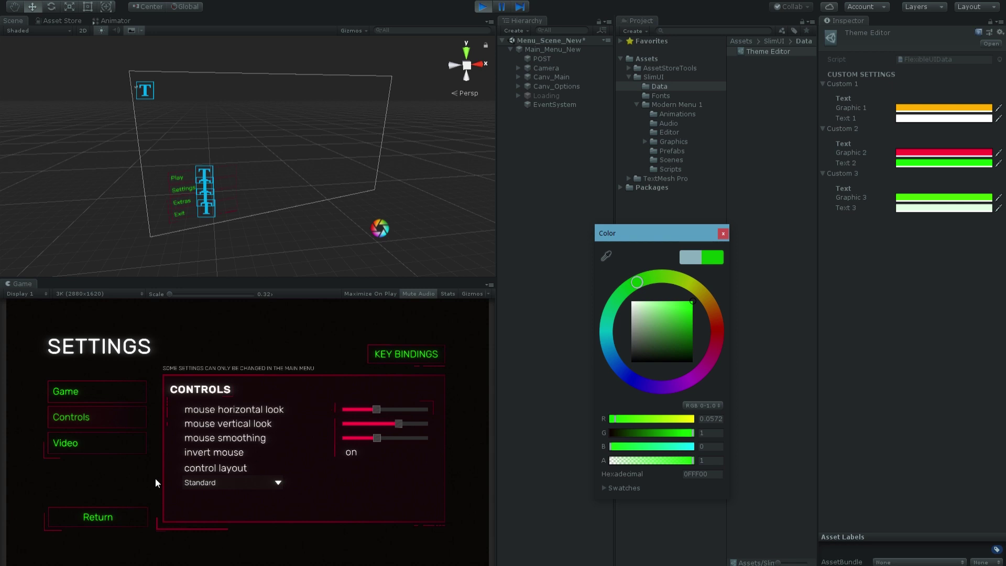
pyautogui.click(109, 515)
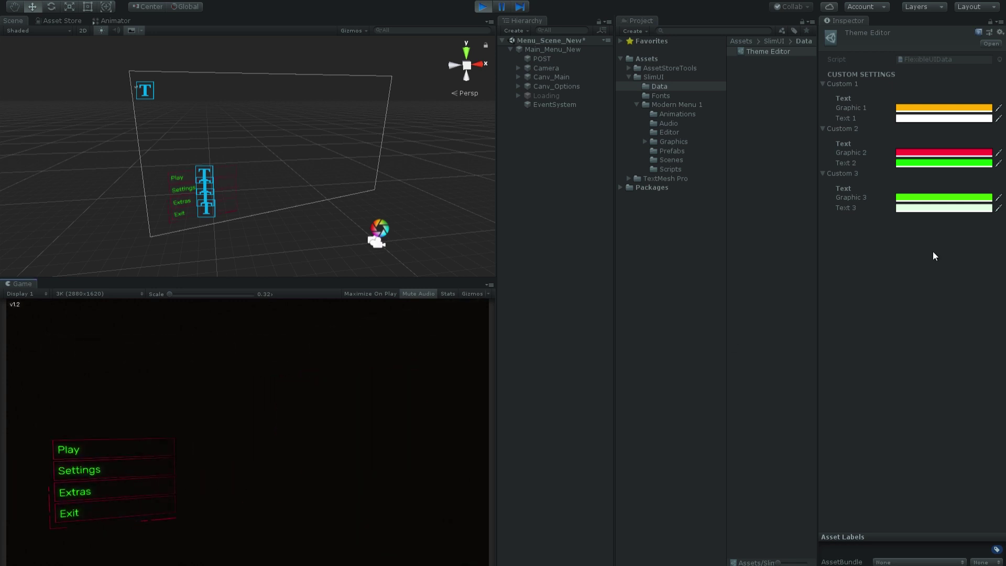
# - Make Text 2 near-white and Graphic 2 blue 00ABFF, then close the picker and stop play mode
pyautogui.click(917, 165)
pyautogui.moveTo(651, 317); pyautogui.dragTo(606, 338)
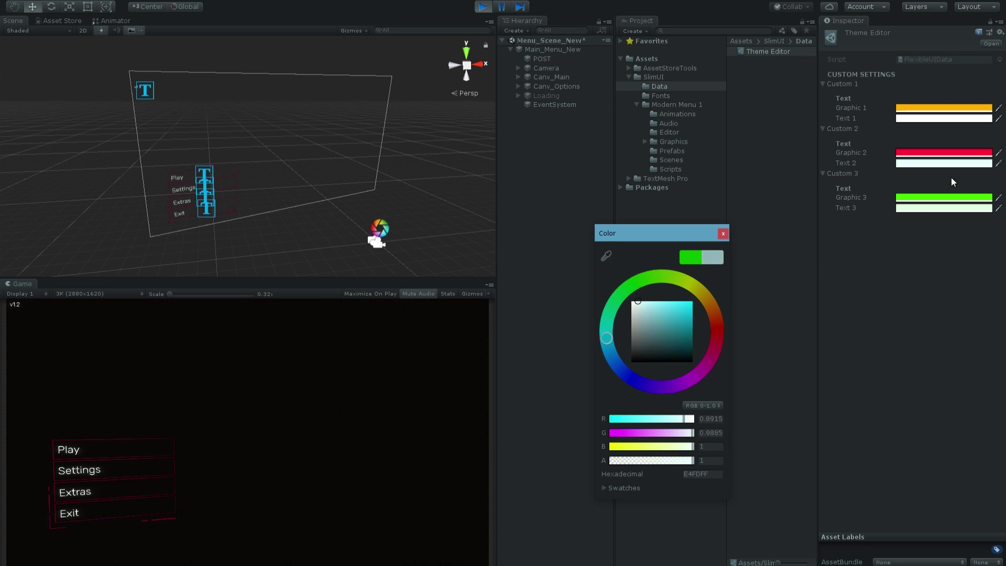
pyautogui.click(939, 155)
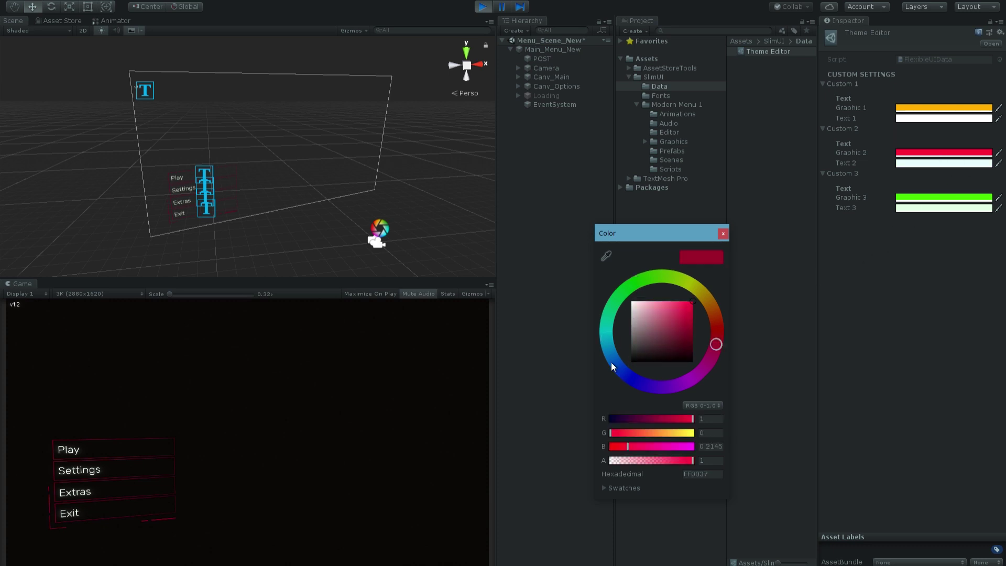
pyautogui.moveTo(608, 361); pyautogui.dragTo(610, 351)
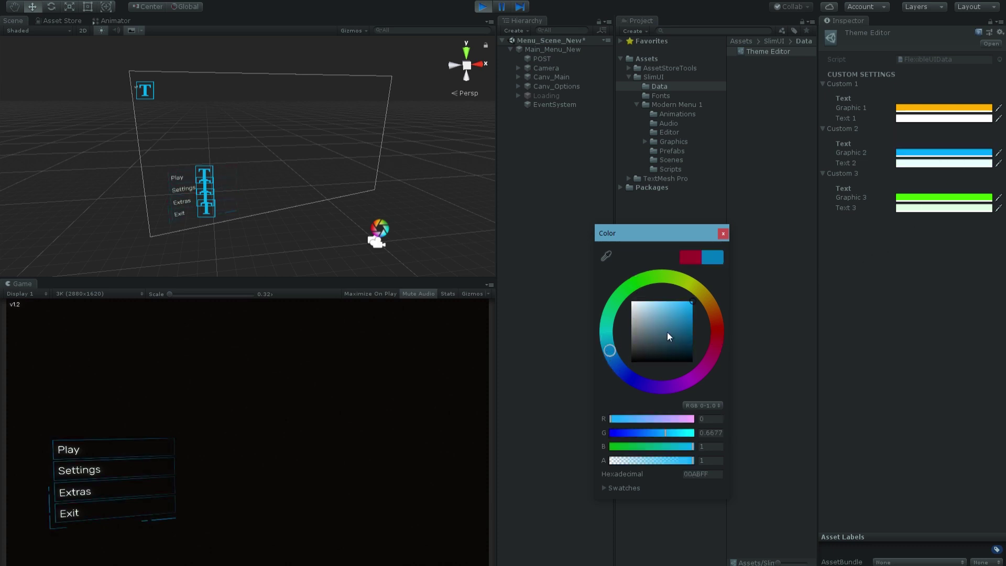
pyautogui.click(723, 235)
pyautogui.click(483, 7)
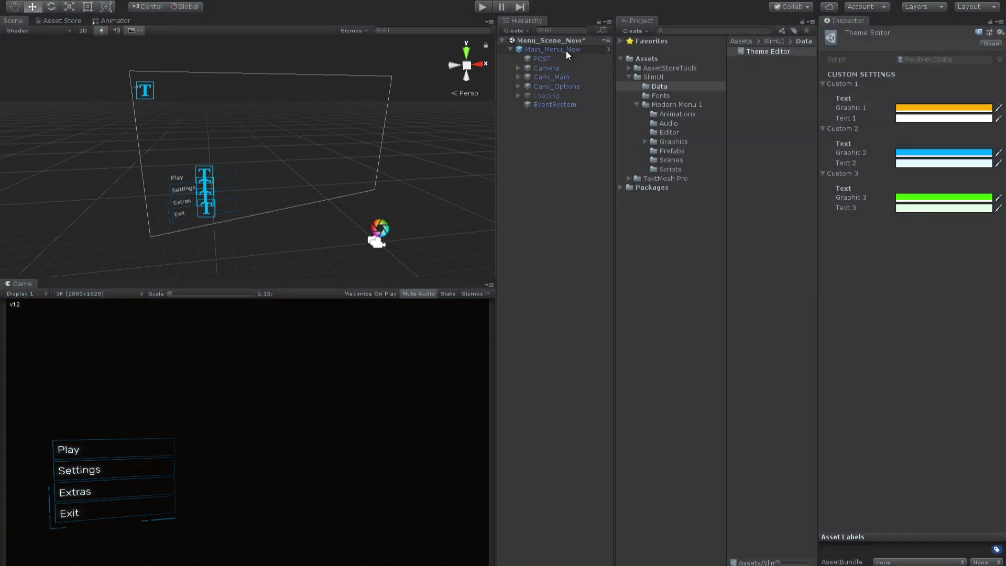
pyautogui.scroll(5, 291, 154)
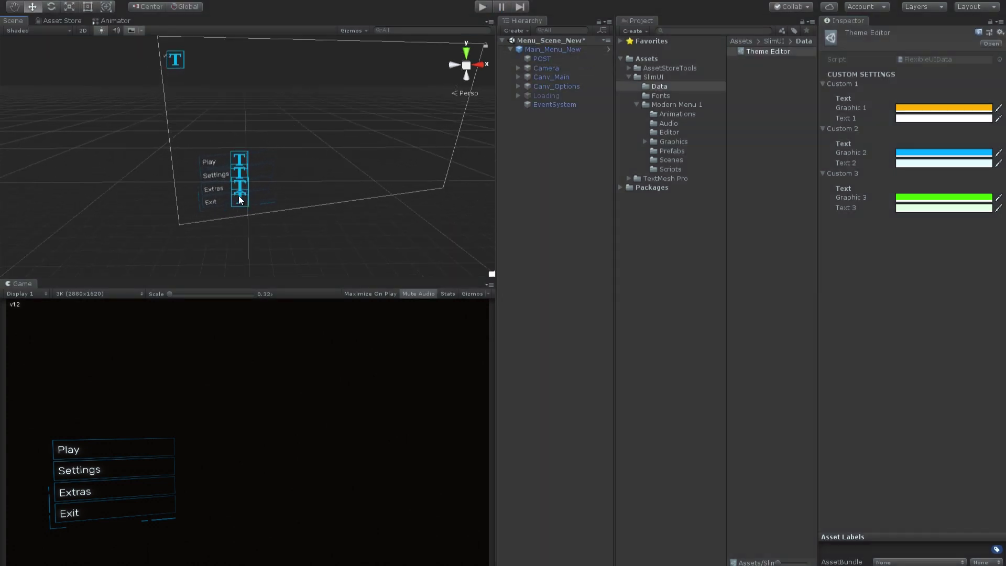
# - Select and frame Btn_PlayCampaign, confirming its Flexible UI Element stays set to Has Image
pyautogui.click(236, 158)
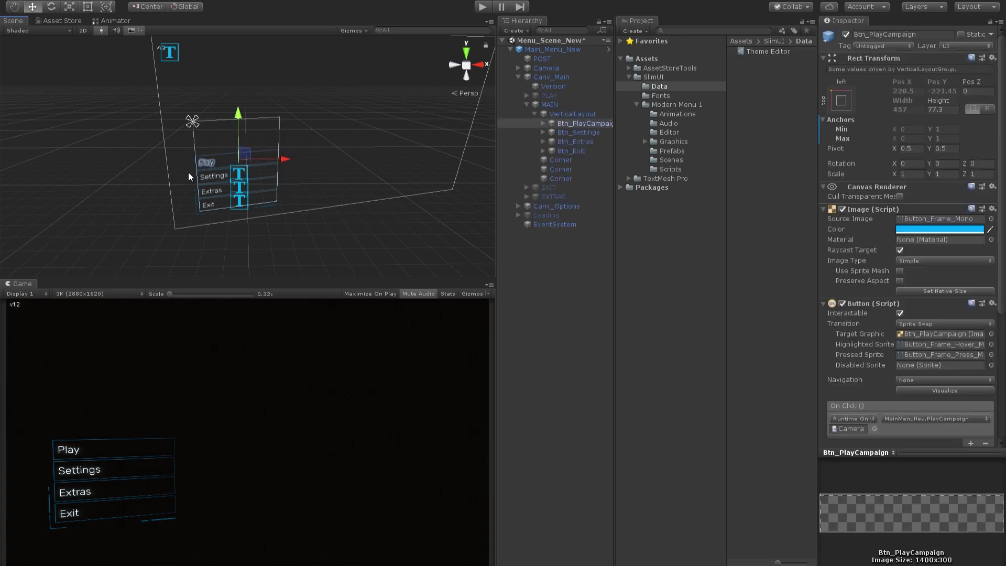
pyautogui.press('f')
pyautogui.scroll(3, 281, 204)
pyautogui.keyDown('alt'); pyautogui.moveTo(282, 203); pyautogui.dragTo(241, 198); pyautogui.keyUp('alt')
pyautogui.scroll(-3, 914, 293)
pyautogui.scroll(-4, 914, 292)
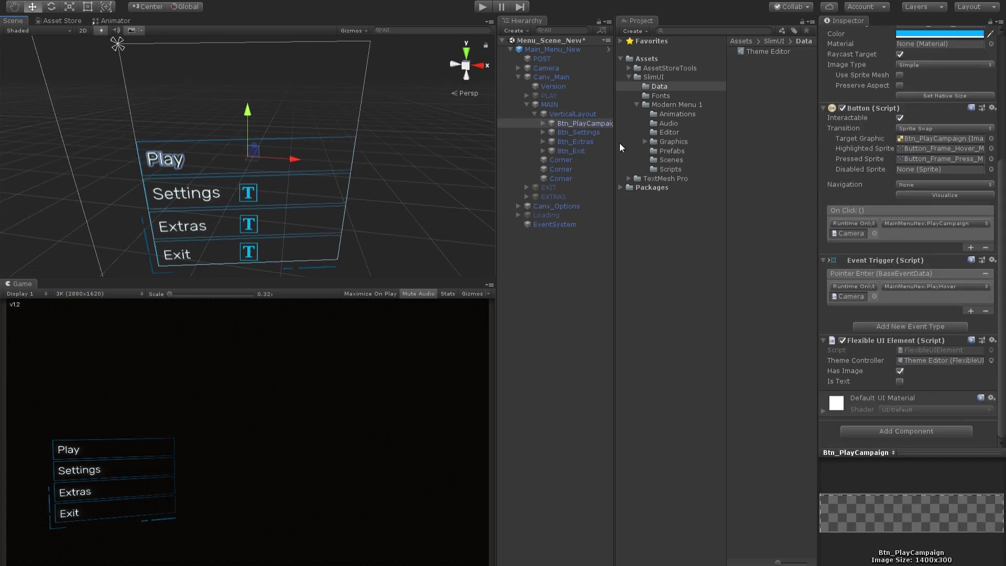
pyautogui.moveTo(615, 130); pyautogui.dragTo(624, 130)
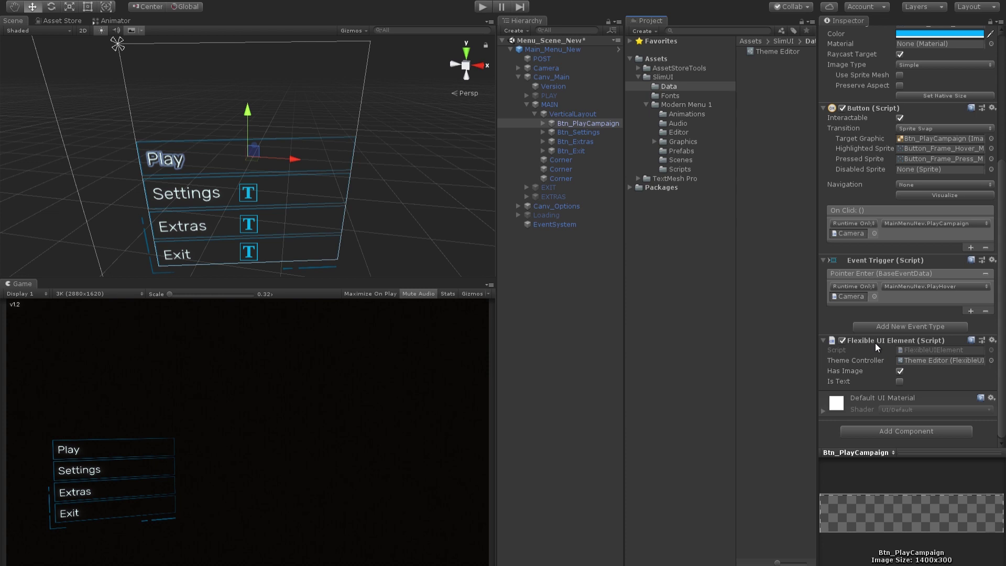
pyautogui.click(900, 381)
pyautogui.click(900, 370)
# - Select the Play button's Text child and check its Flexible UI Element has Is Text on
pyautogui.scroll(3, 910, 344)
pyautogui.click(543, 123)
pyautogui.click(579, 133)
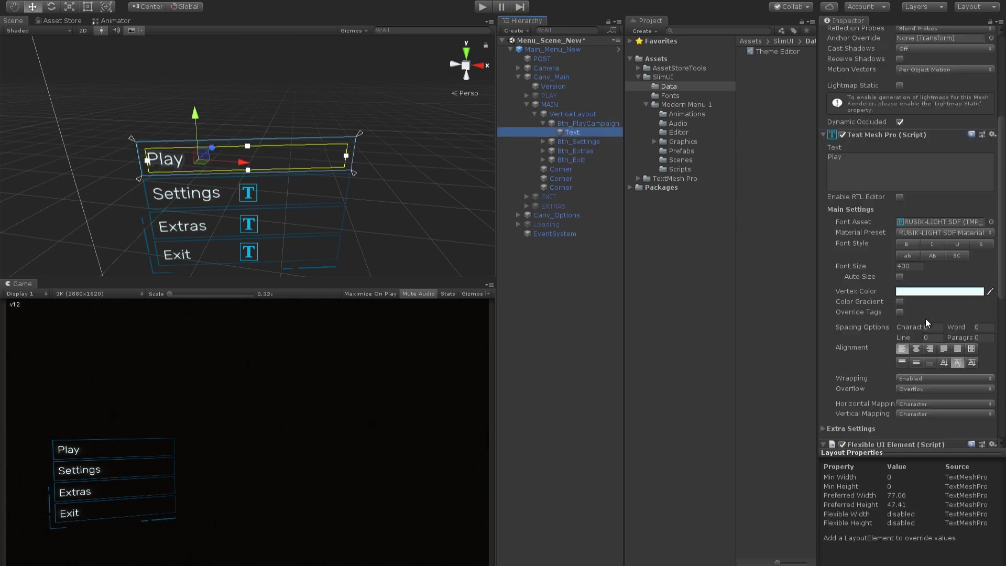
pyautogui.scroll(-10, 924, 321)
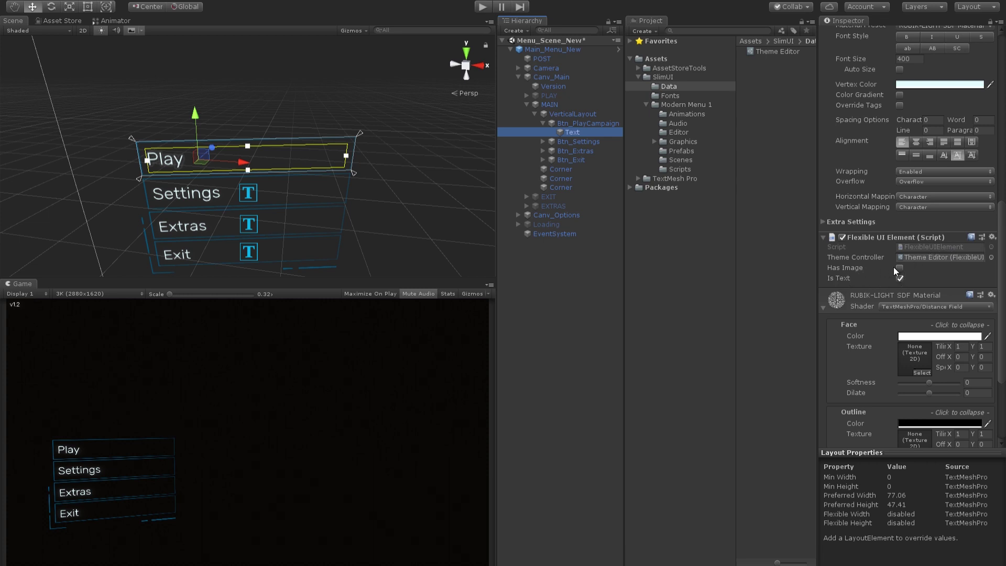
pyautogui.moveTo(357, 219); pyautogui.dragTo(287, 203)
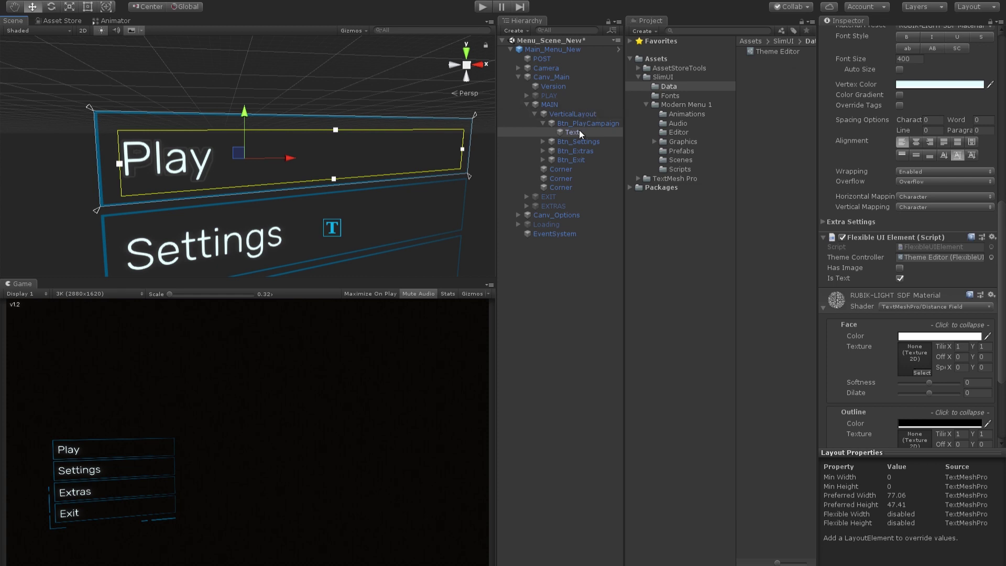
# - Unpack the Main_Menu_New prefab from its Hierarchy context menu, then select Btn_Exit
pyautogui.click(545, 50)
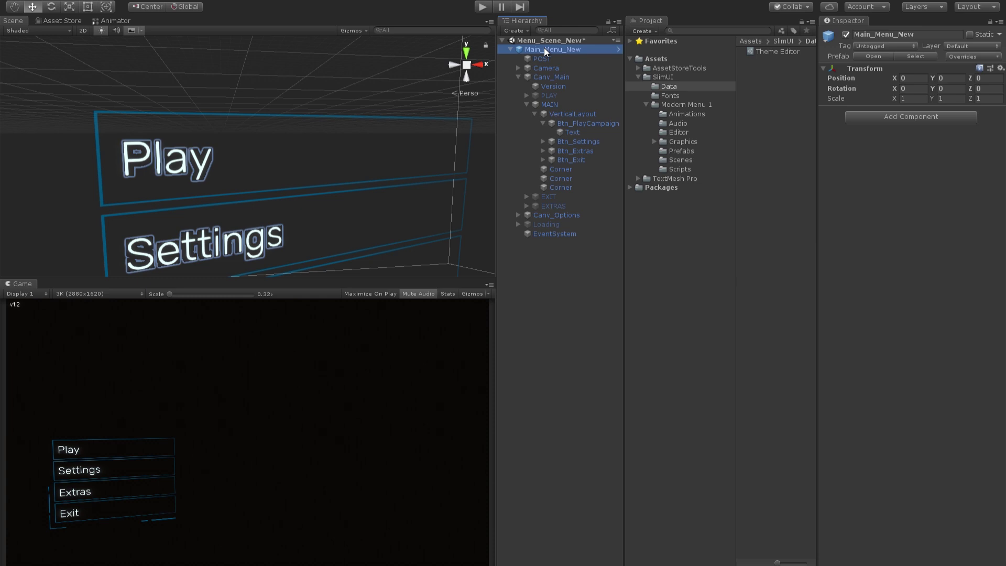
pyautogui.rightClick(544, 49)
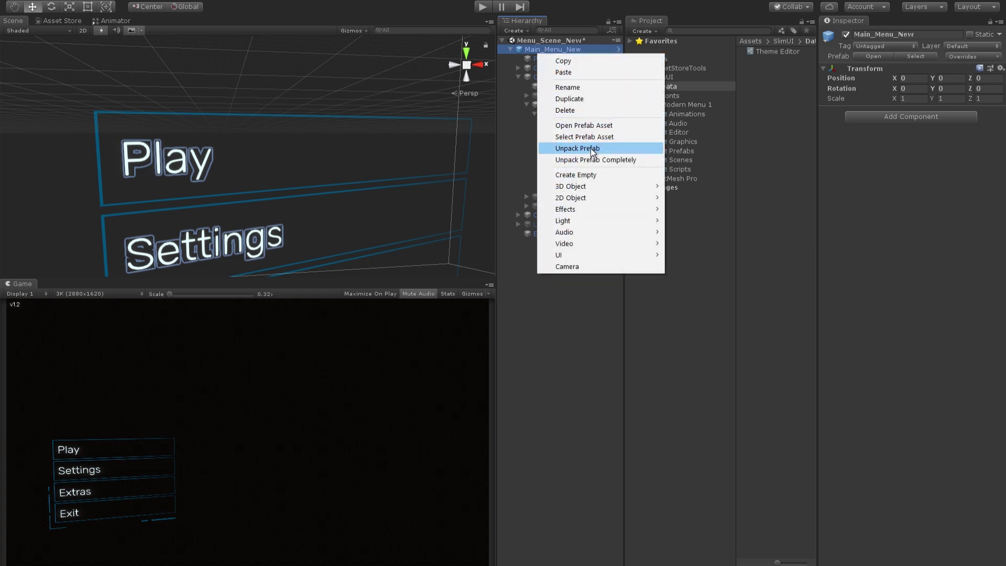
pyautogui.click(577, 149)
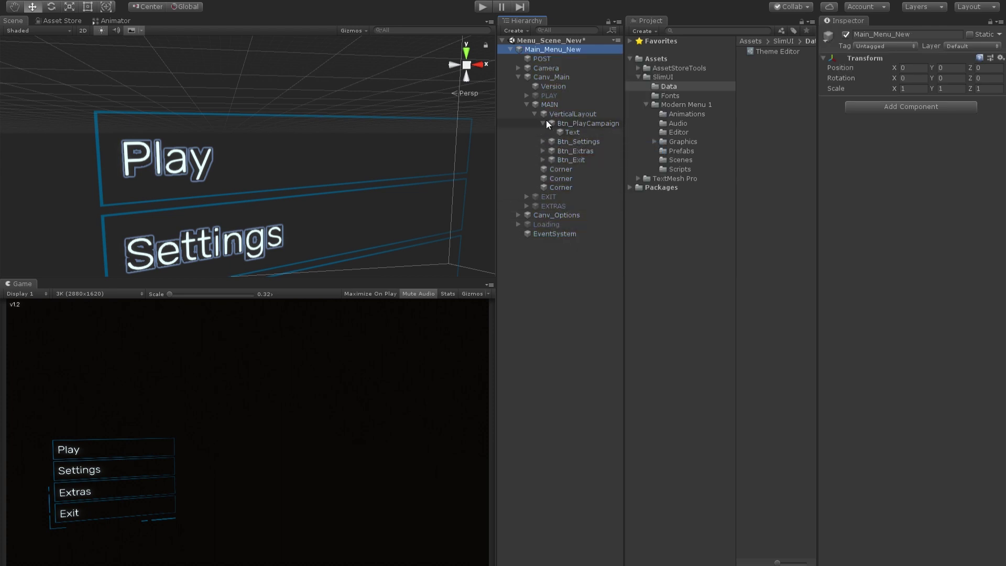
pyautogui.click(543, 123)
pyautogui.scroll(-3, 442, 150)
pyautogui.moveTo(370, 208); pyautogui.dragTo(388, 142, button='middle')
pyautogui.click(582, 151)
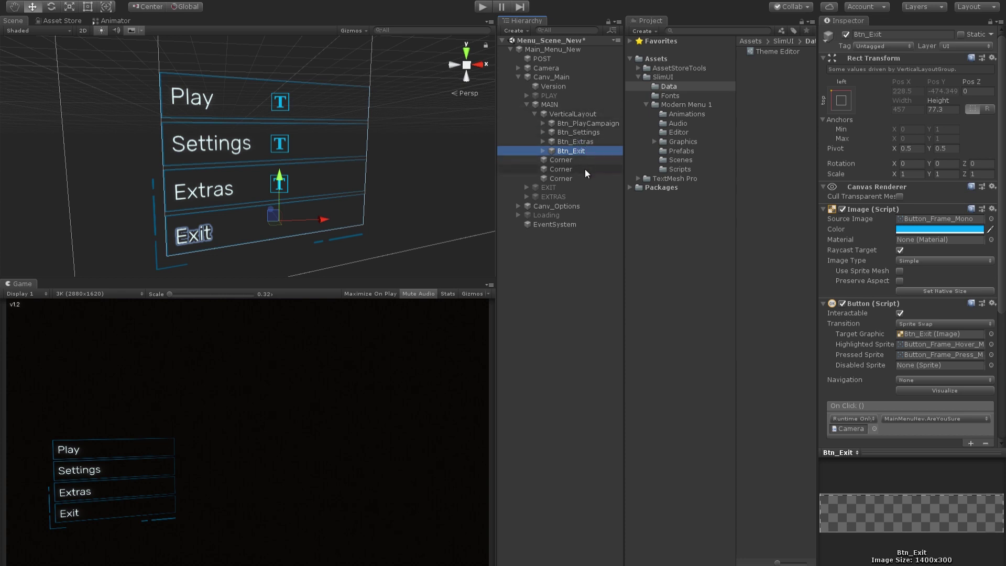
# - Duplicate Btn_Exit, rename the copy Btn_NewButton, and change its label text to 'New 1'
pyautogui.hotkey('ctrl', 'd')
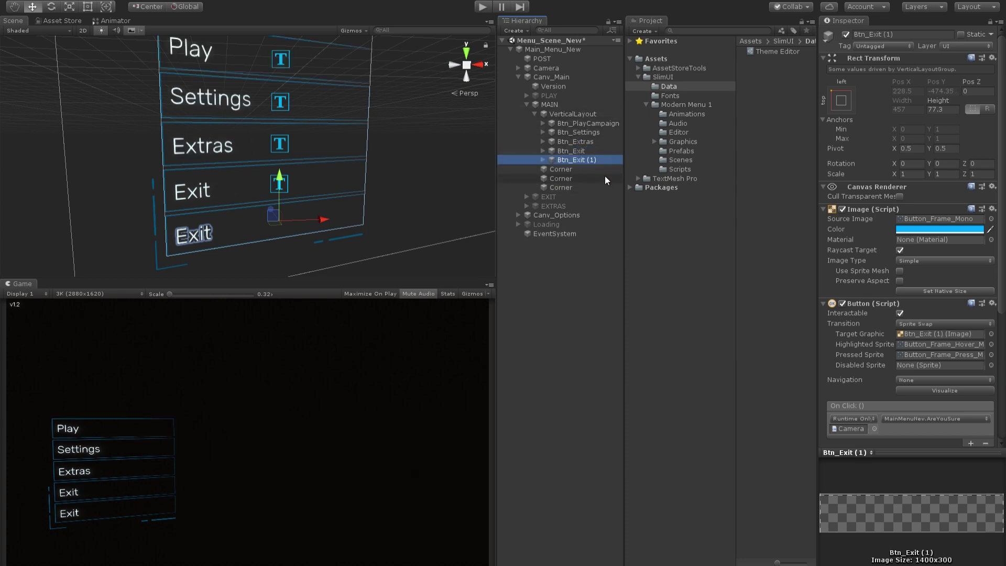
pyautogui.click(938, 34)
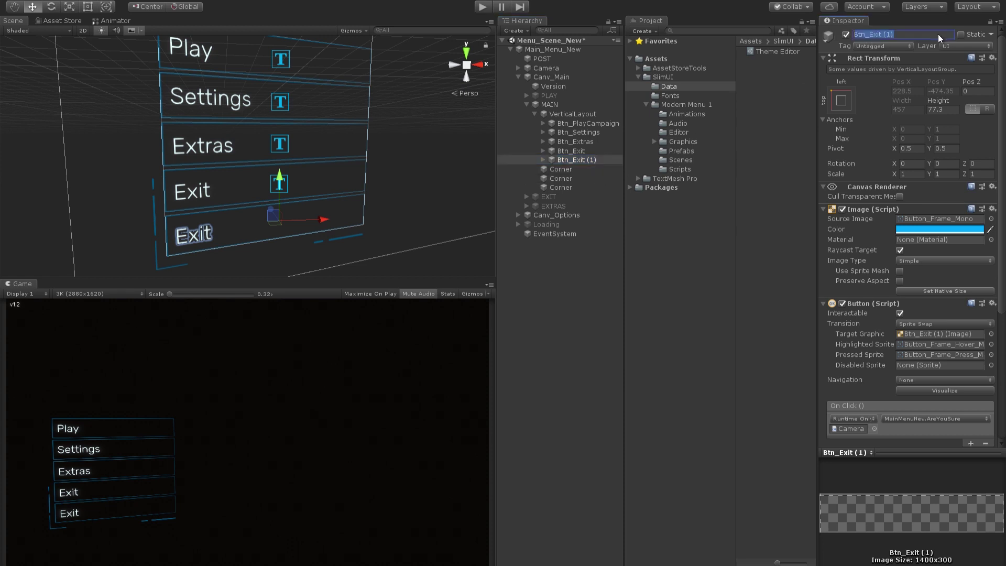
pyautogui.write('Btn_NewButton')
pyautogui.press('Return')
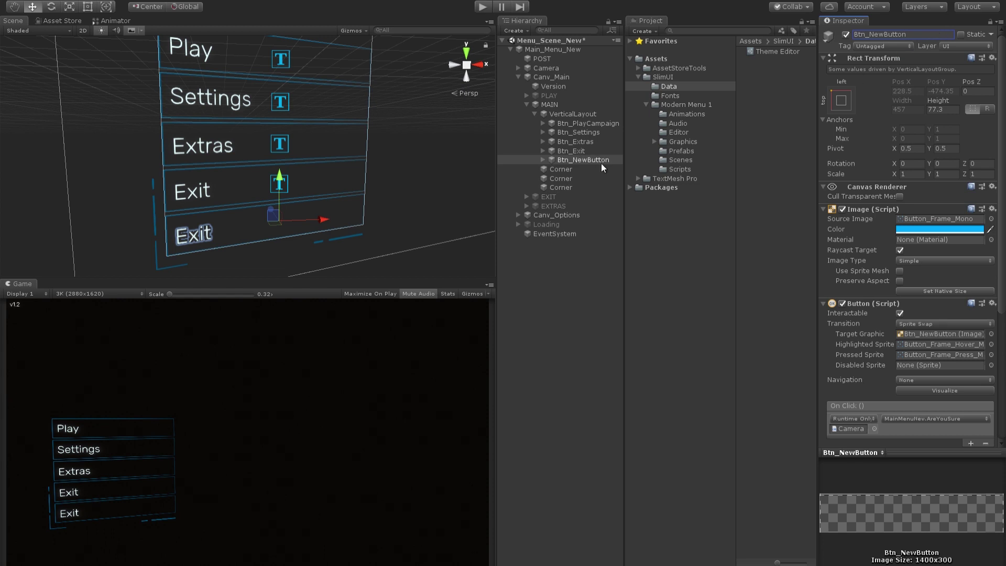
pyautogui.click(543, 160)
pyautogui.click(582, 169)
pyautogui.doubleClick(862, 347)
pyautogui.write('New 1')
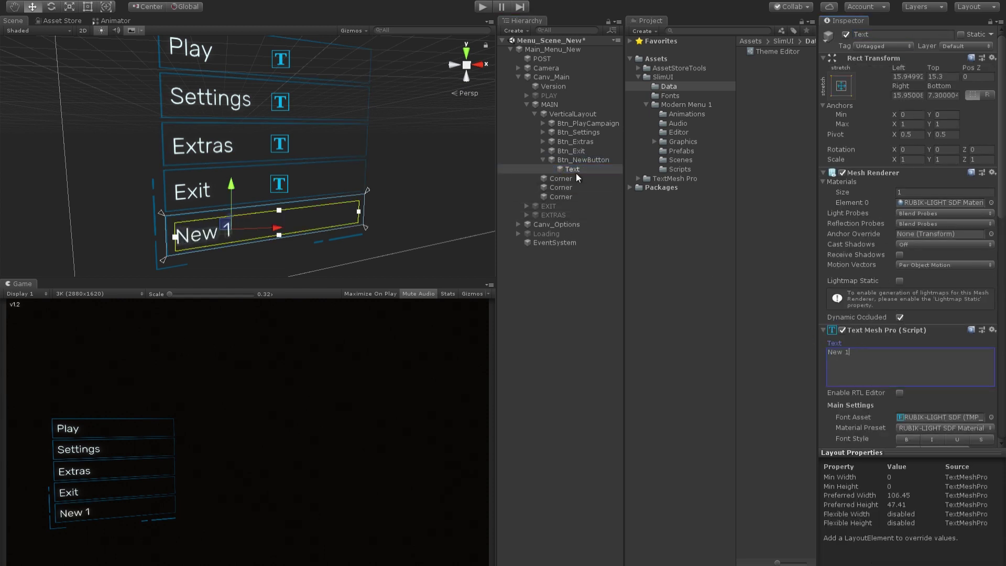
# - Duplicate Btn_NewButton into copies (1) to (3) and expand them to check their labels
pyautogui.click(595, 159)
pyautogui.hotkey('ctrl', 'd')
pyautogui.hotkey('ctrl', 'd')
pyautogui.hotkey('ctrl', 'd')
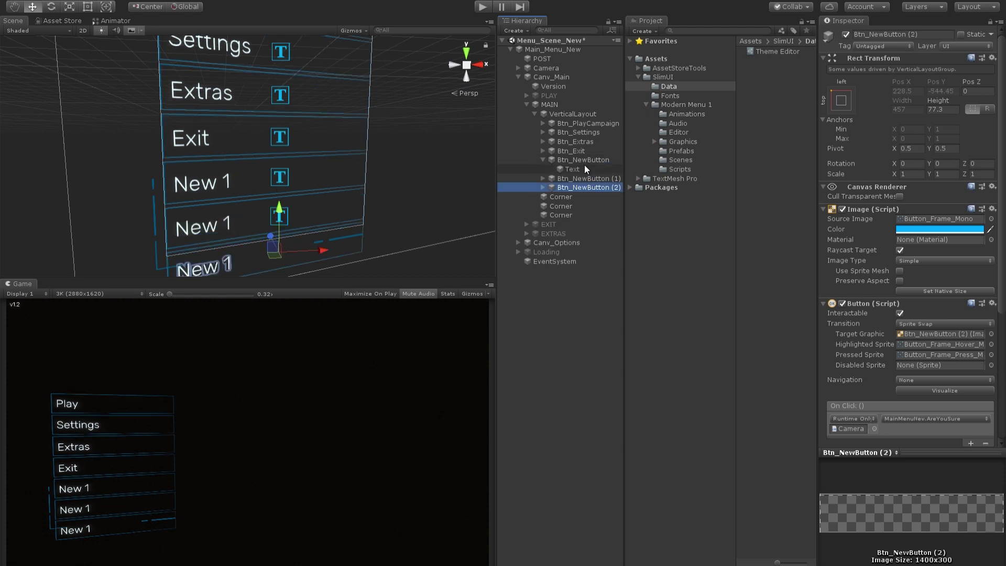
pyautogui.click(543, 197)
pyautogui.click(543, 188)
pyautogui.click(574, 196)
pyautogui.click(543, 178)
pyautogui.press('f')
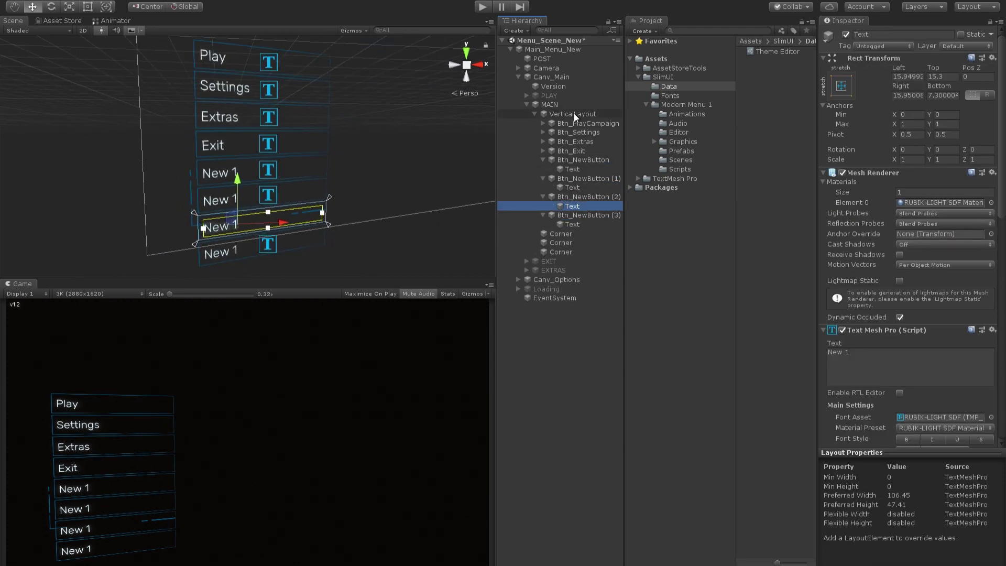
pyautogui.click(573, 113)
# - Raise the VerticalLayout's top edge with the Rect tool so the button stack sits higher
pyautogui.press('f')
pyautogui.press('r')
pyautogui.press('t')
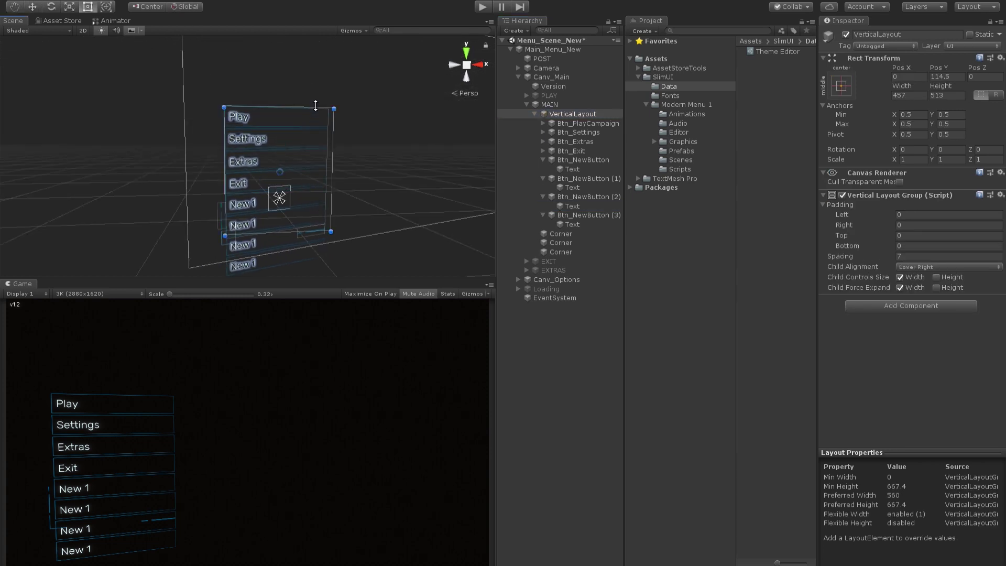
pyautogui.moveTo(315, 105); pyautogui.dragTo(321, 80)
pyautogui.hotkey('ctrl', 'z')
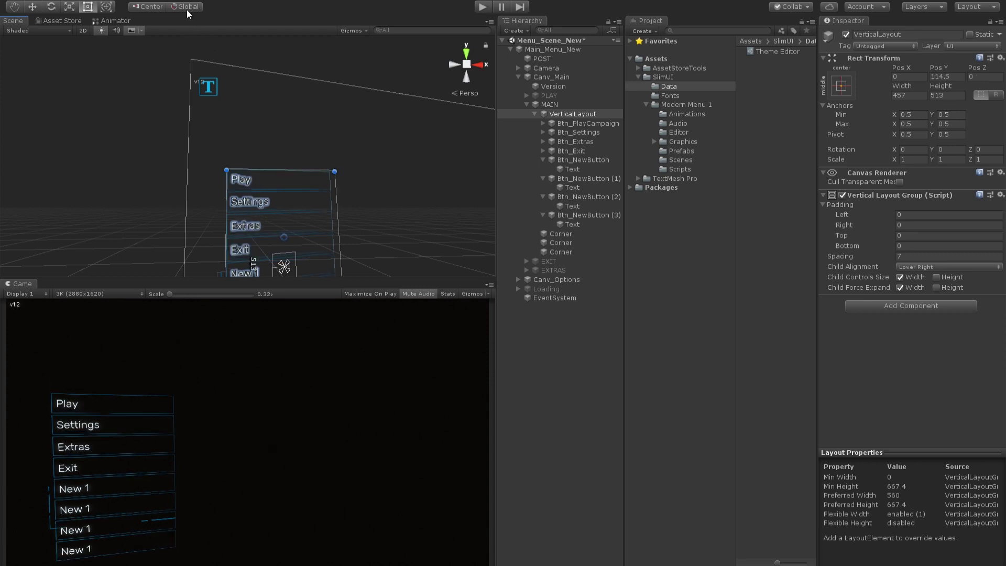
pyautogui.click(185, 6)
pyautogui.scroll(-3, 281, 174)
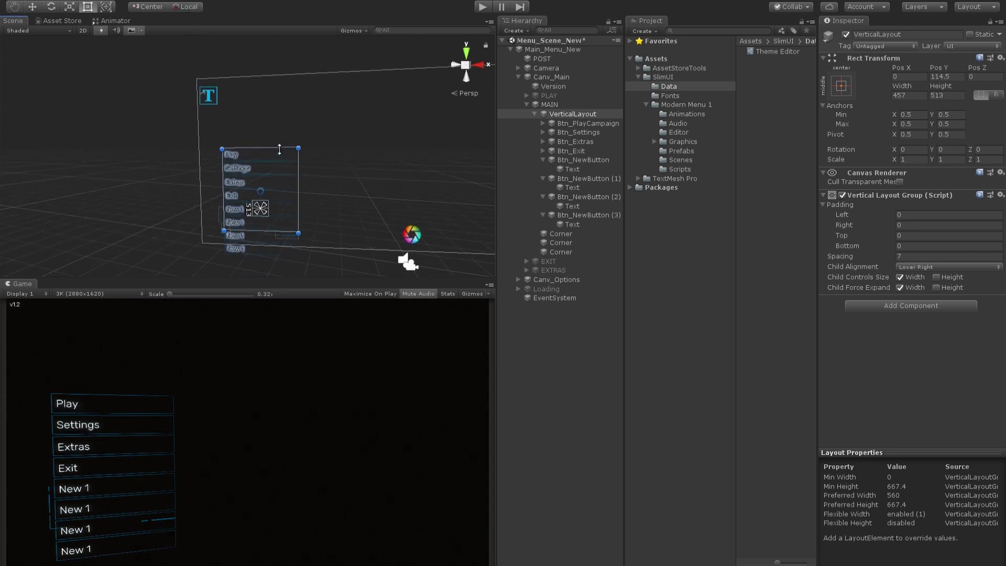
pyautogui.moveTo(279, 150); pyautogui.dragTo(281, 56)
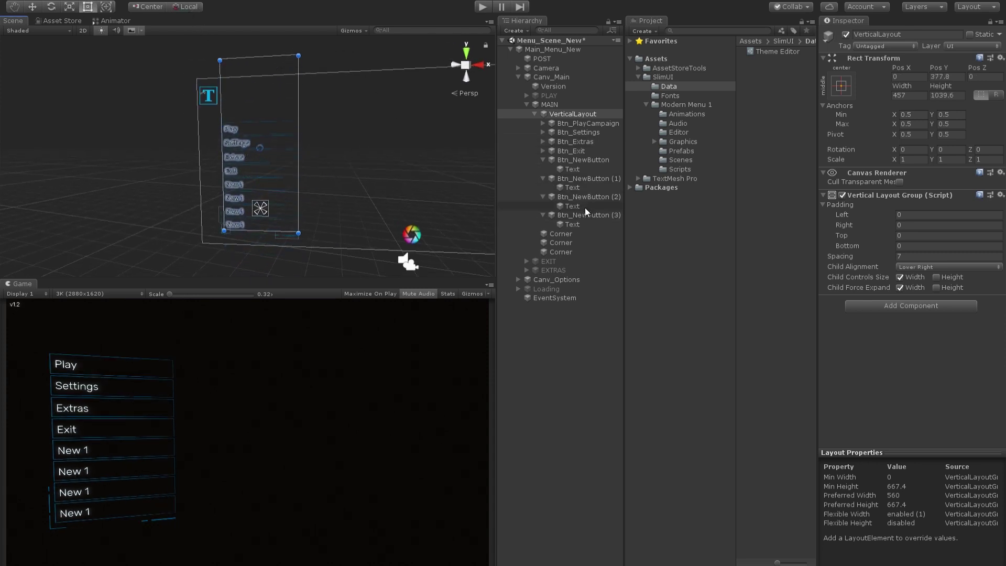
# - Change the duplicate buttons' TextMeshPro labels to New 2, New 3 and New 4
pyautogui.click(585, 208)
pyautogui.click(602, 188)
pyautogui.click(848, 354)
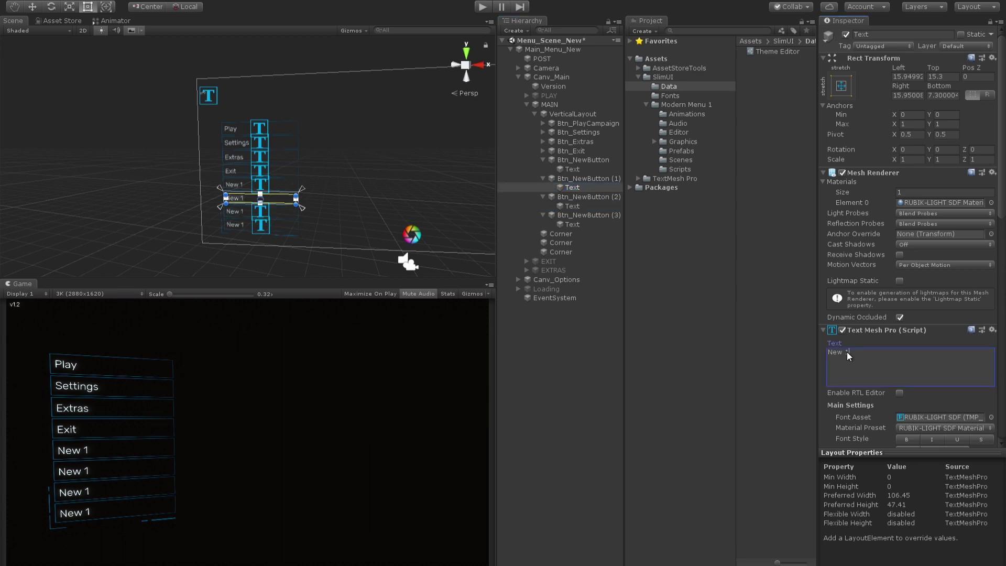
pyautogui.press('BackSpace')
pyautogui.write('2')
pyautogui.click(571, 206)
pyautogui.doubleClick(848, 353)
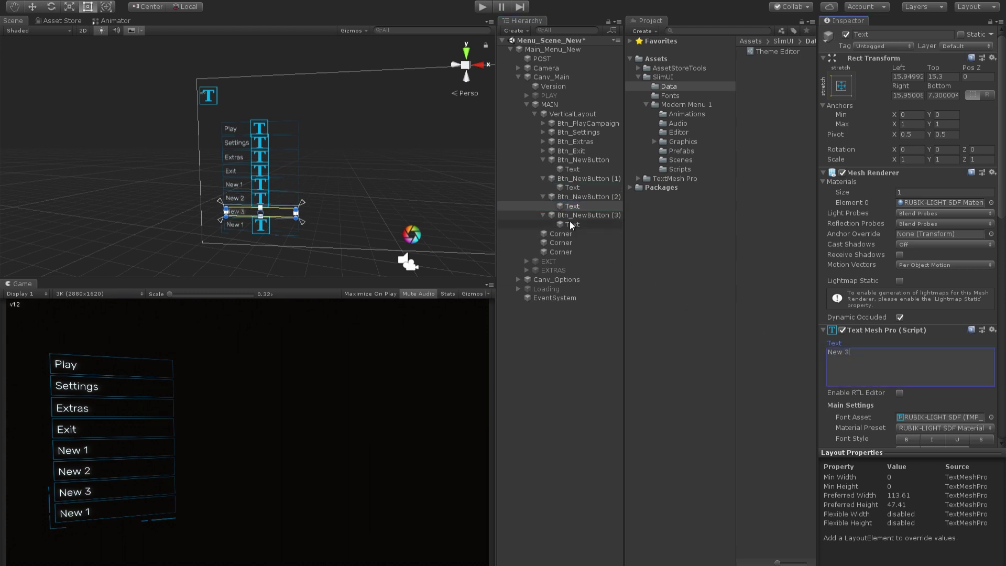
pyautogui.click(570, 225)
pyautogui.doubleClick(846, 351)
pyautogui.write('4')
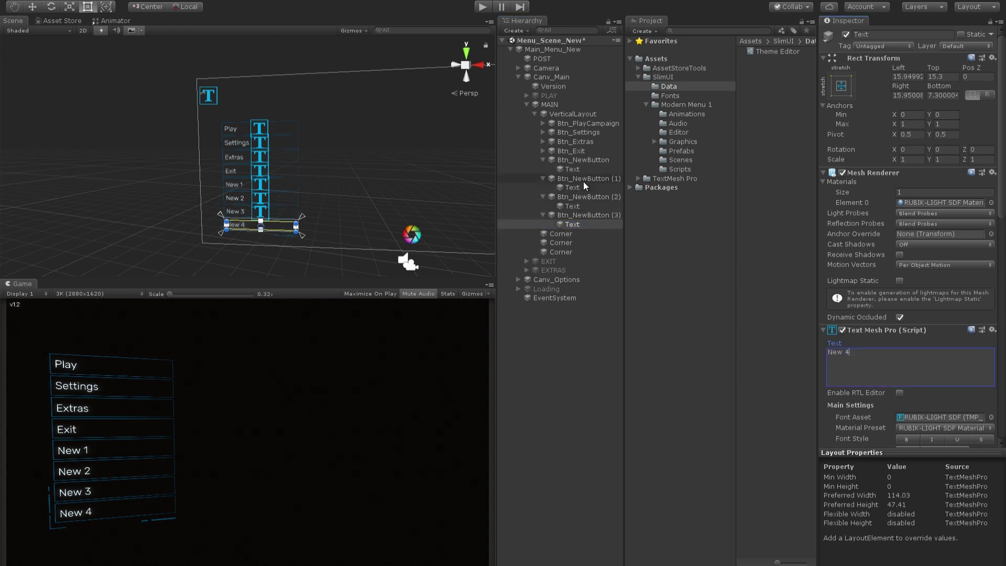
pyautogui.click(583, 178)
# - Show Btn_Extras' On Click list (ExtrasMenu, PlaySwoosh on Camera) in a wider Inspector
pyautogui.scroll(-4, 921, 301)
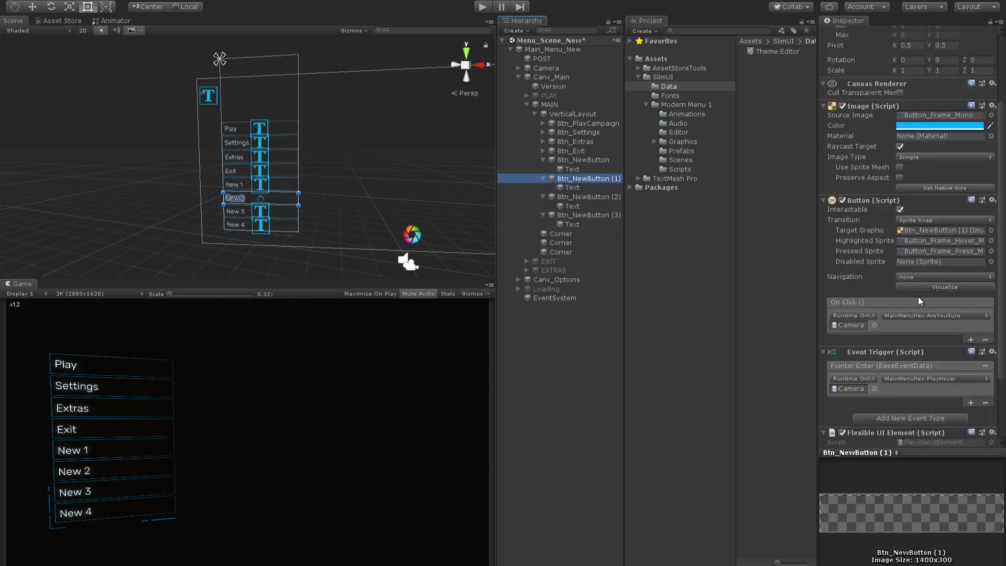
pyautogui.scroll(-1, 919, 300)
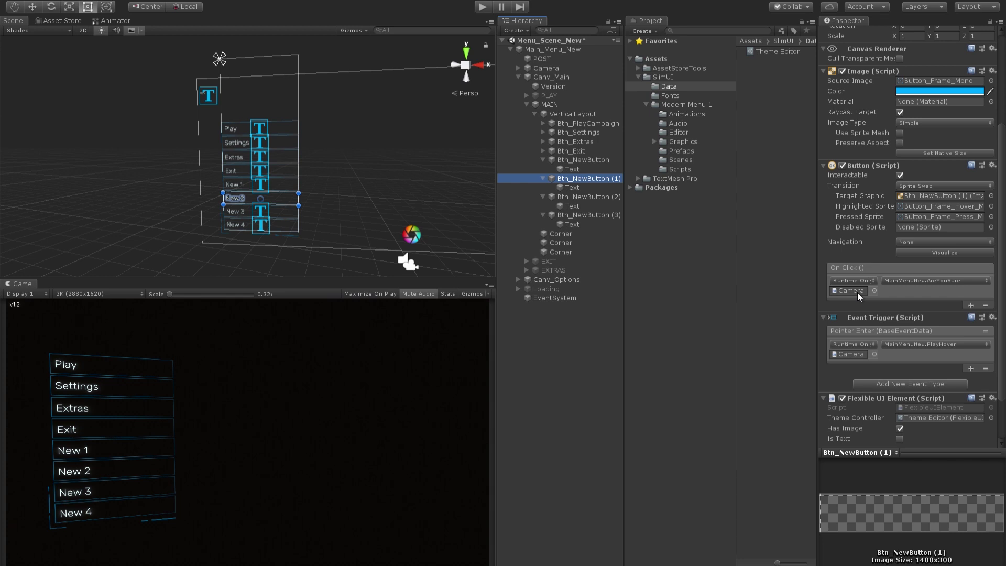
pyautogui.click(589, 144)
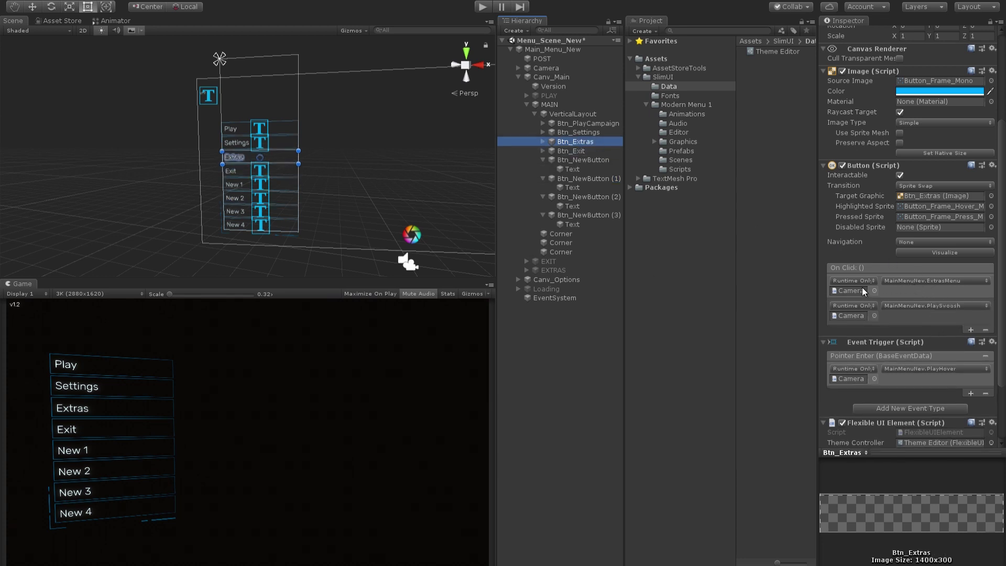
pyautogui.click(844, 291)
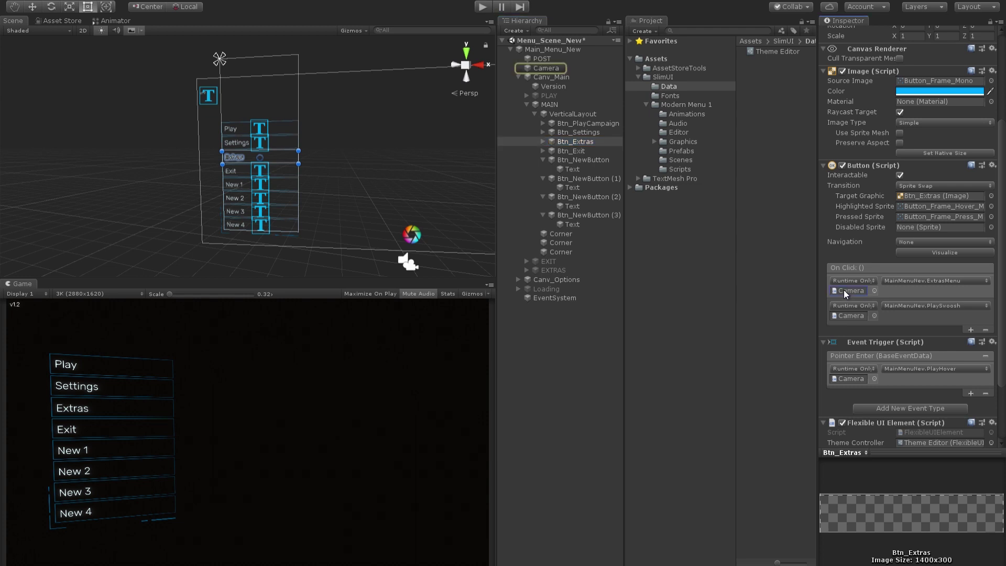
pyautogui.moveTo(816, 279); pyautogui.dragTo(766, 279)
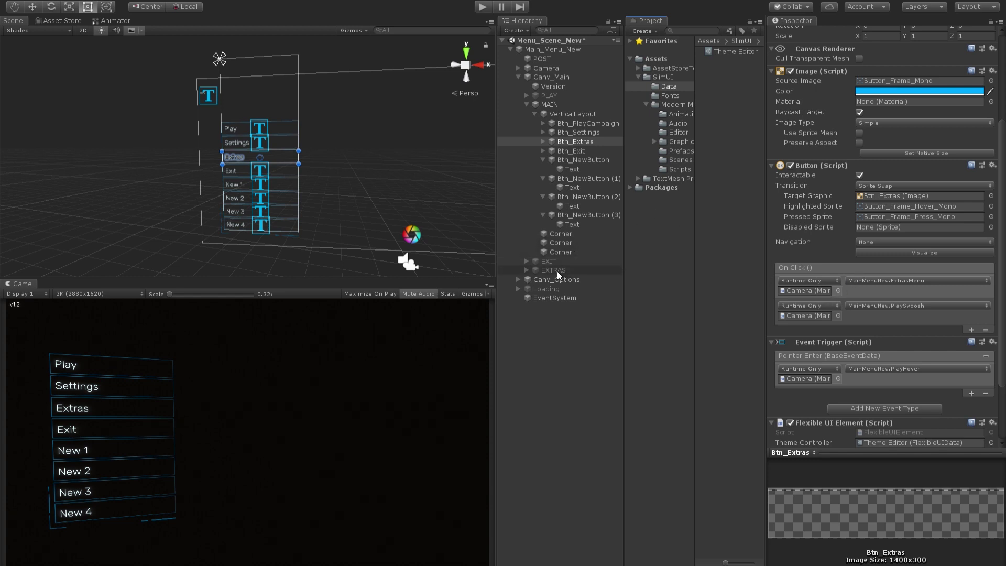
# - Set the Extras button's first On Click event to EXTRAS GameObject.SetActive, ticked true
pyautogui.moveTo(557, 272); pyautogui.dragTo(809, 291)
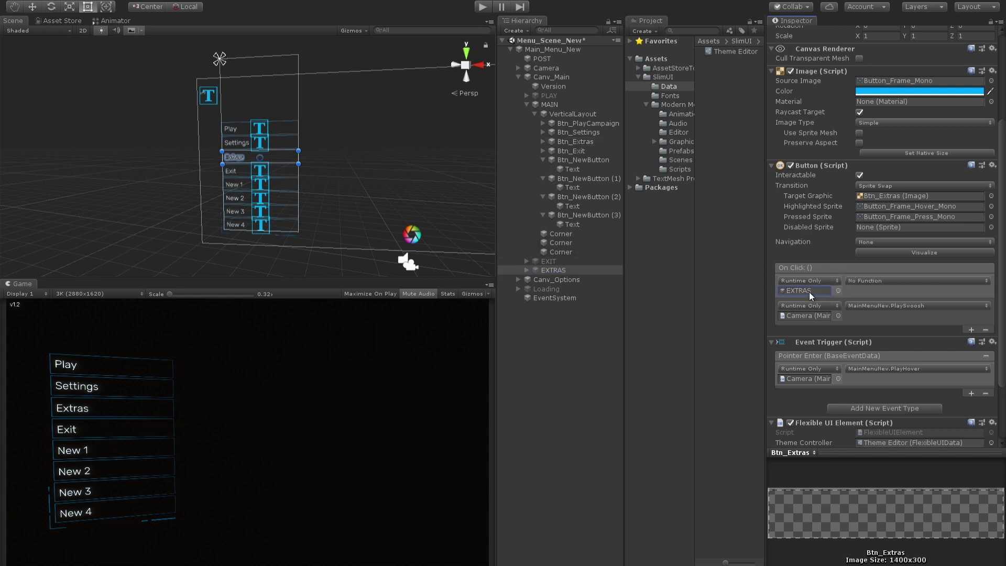
pyautogui.click(874, 281)
pyautogui.moveTo(892, 307)
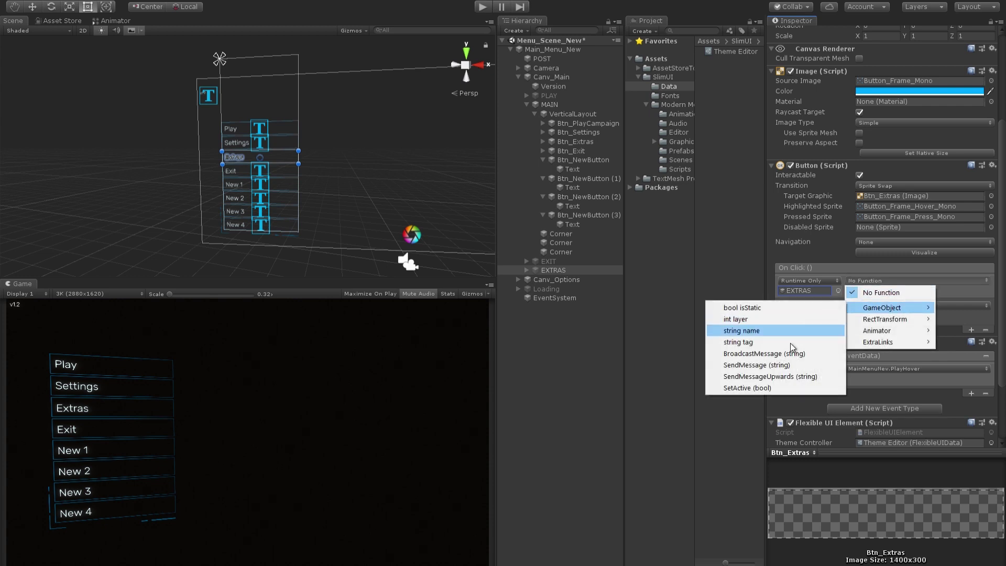
pyautogui.click(786, 388)
pyautogui.click(848, 291)
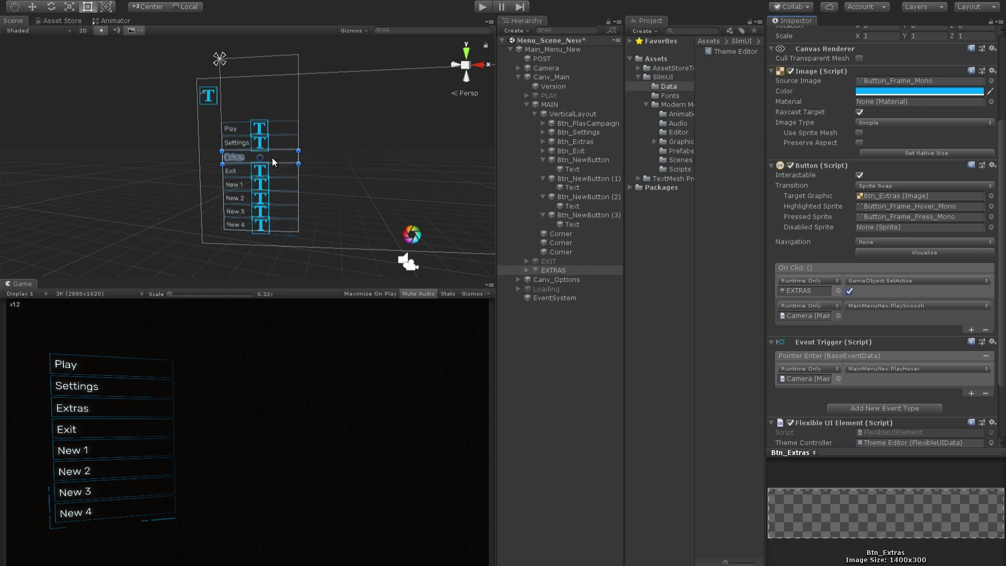
pyautogui.scroll(3, 271, 157)
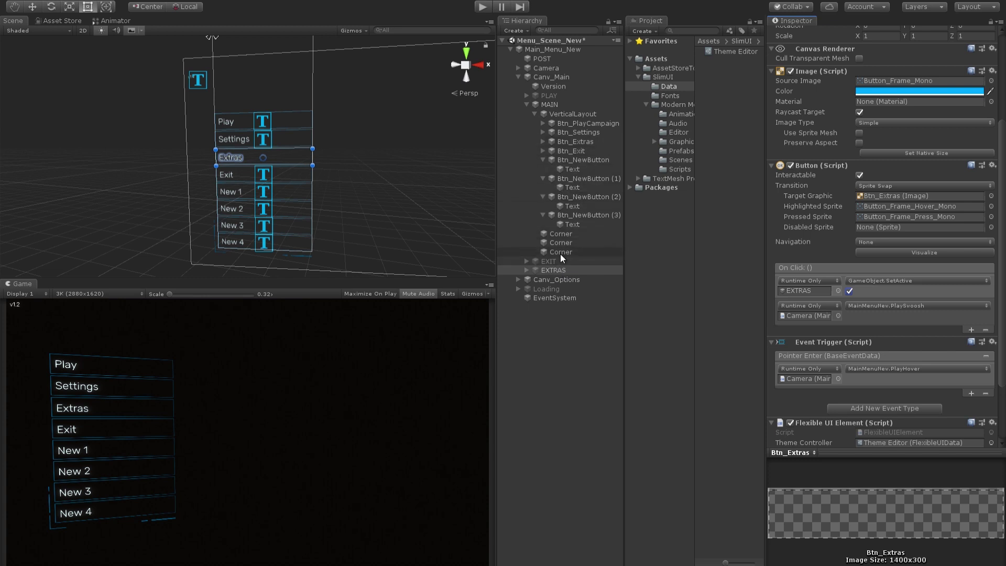
pyautogui.click(583, 96)
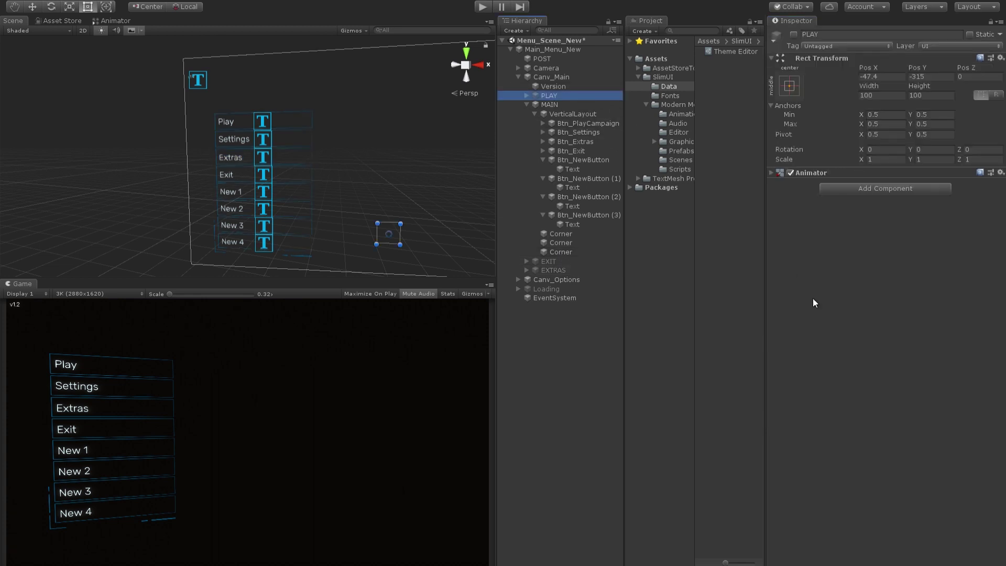
pyautogui.click(573, 68)
pyautogui.scroll(-10, 860, 281)
pyautogui.scroll(-3, 908, 339)
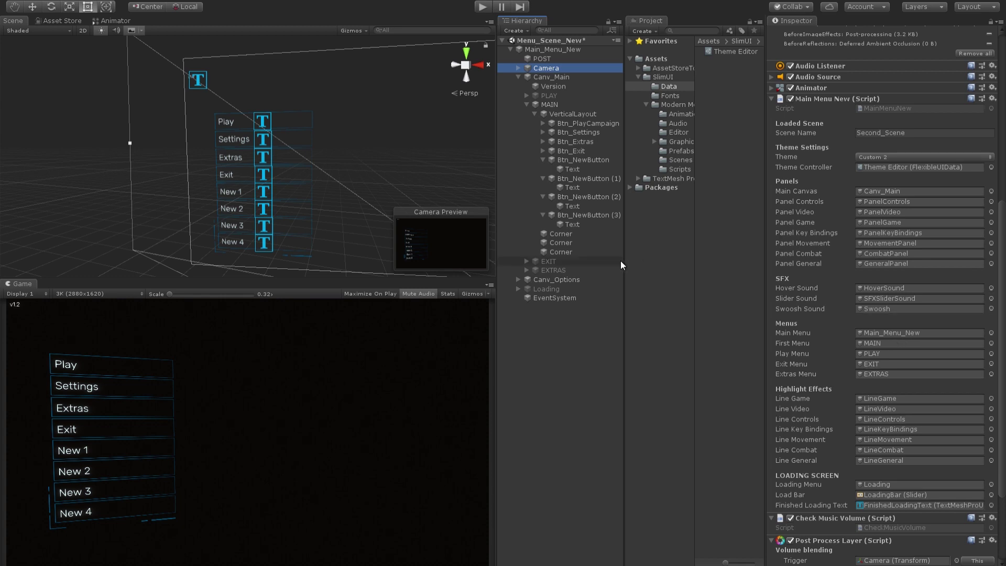
pyautogui.click(107, 175)
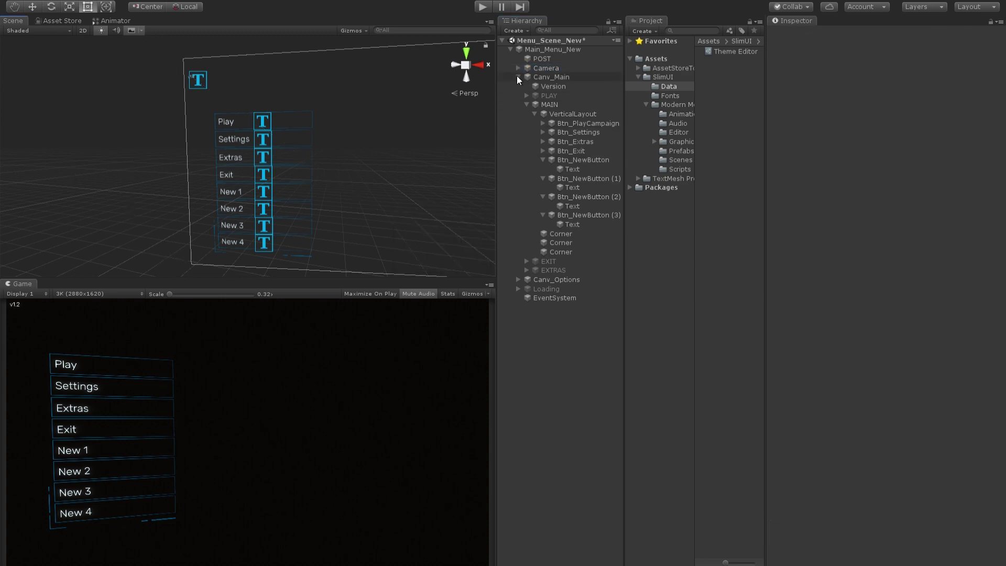
# - Run the scene and choose Play then New Game to reach the 'Press any key to continue' screen
pyautogui.click(518, 77)
pyautogui.hotkey('ctrl', 'p')
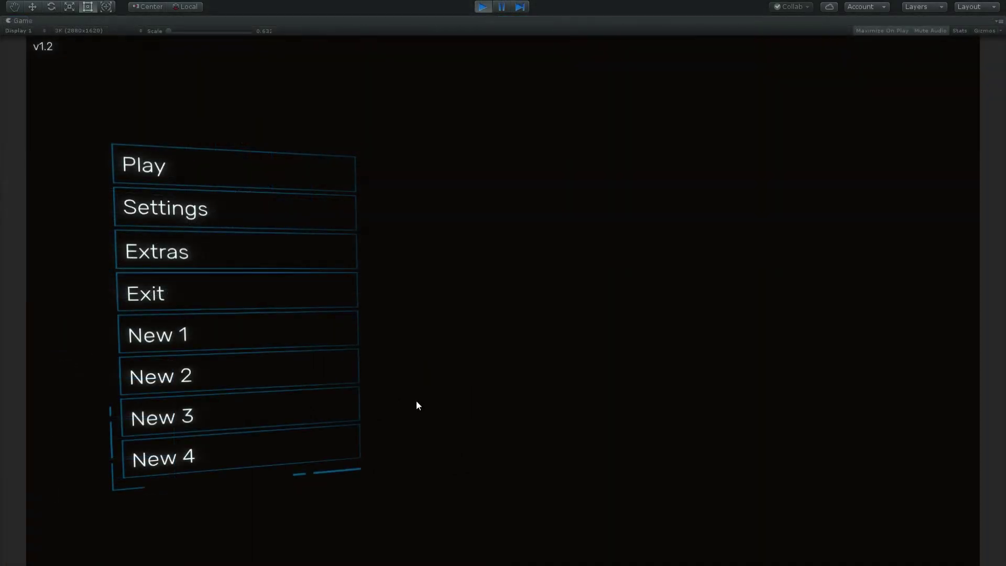
pyautogui.click(229, 172)
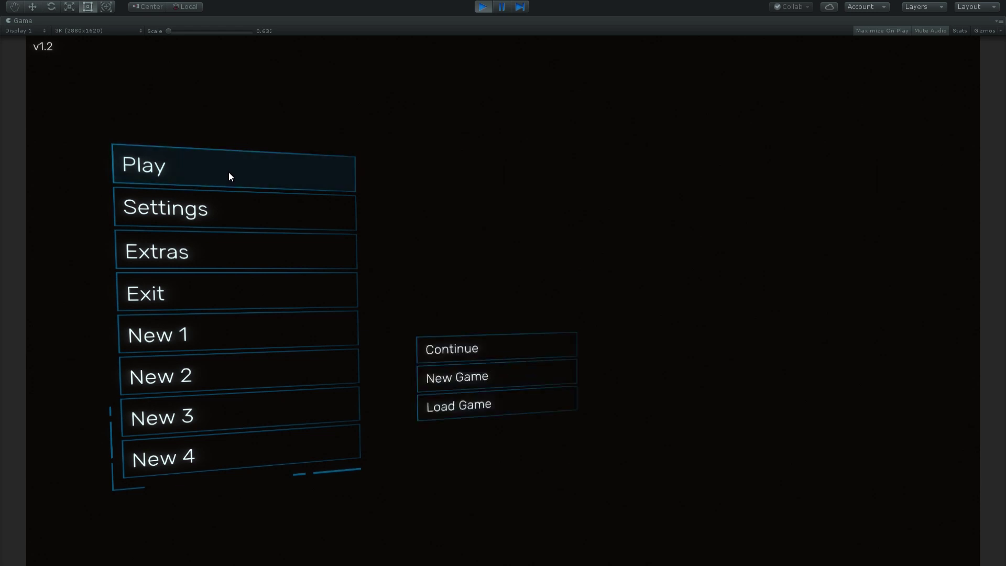
pyautogui.click(497, 369)
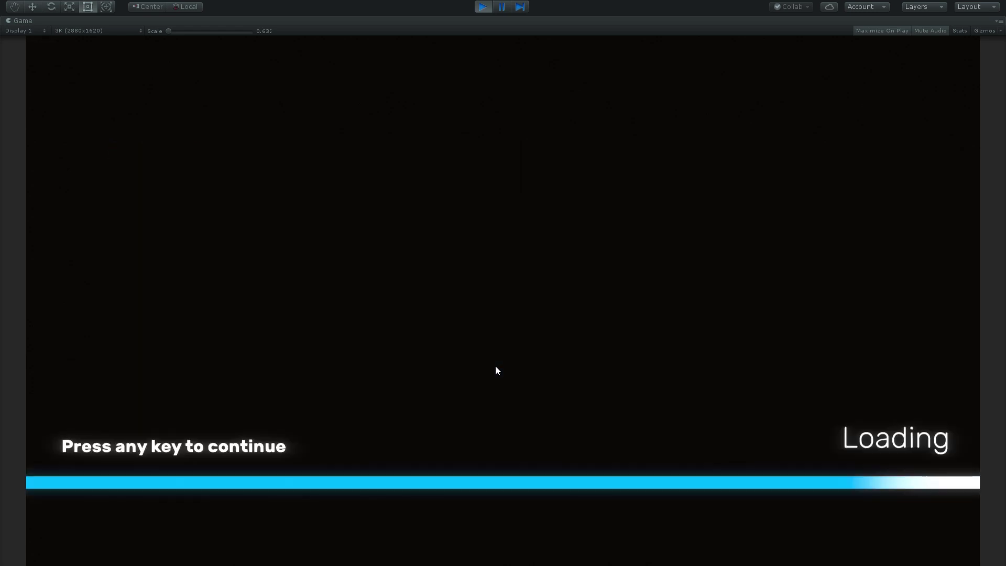